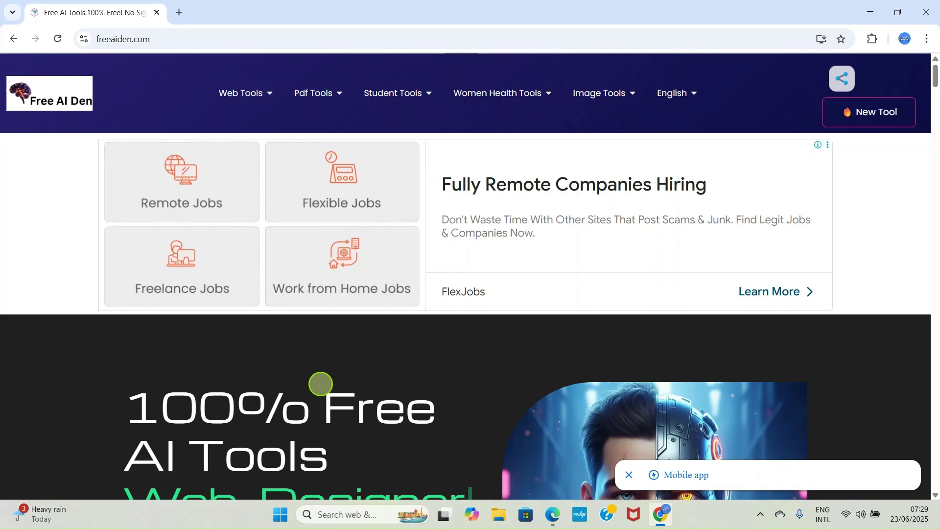
Scroll the home page down to the Power Tools section with the Invoice Generator card.
scroll(315, 363, "down", 3)
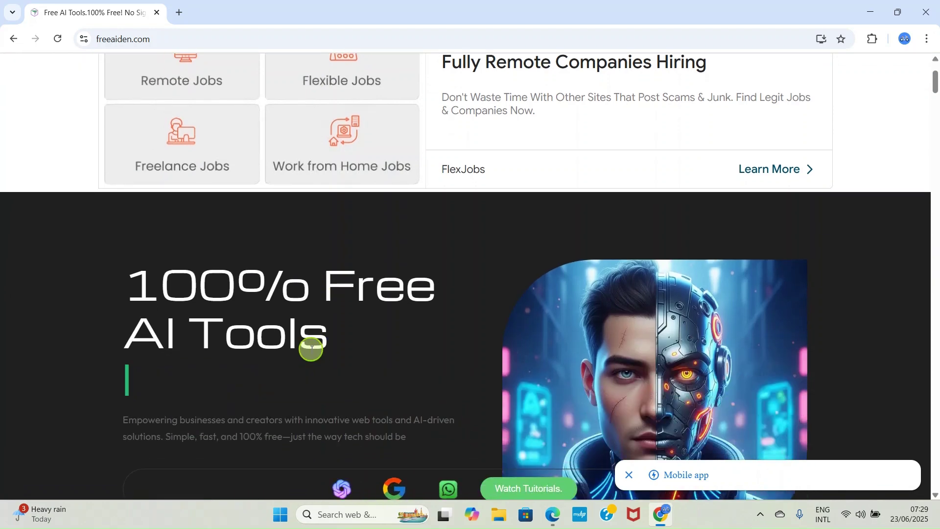
scroll(309, 335, "down", 3)
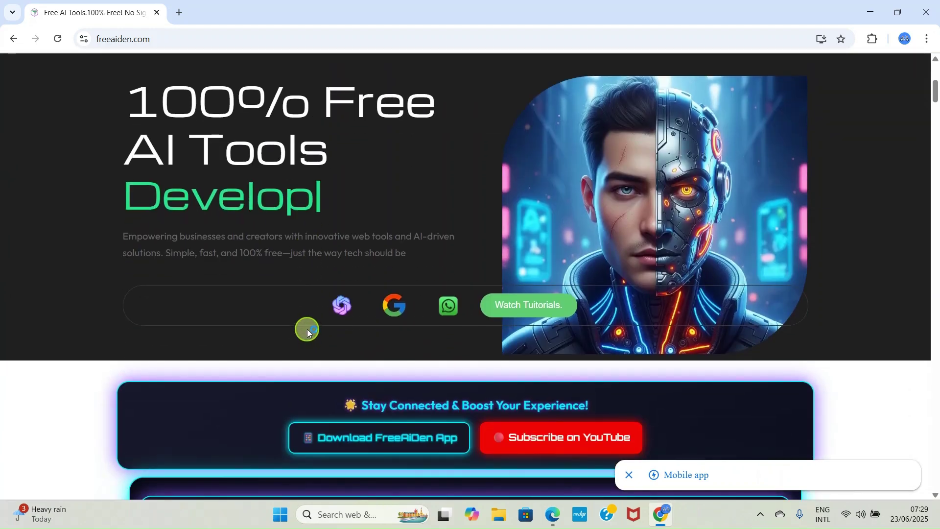
scroll(307, 331, "down", 2)
scroll(306, 319, "down", 4)
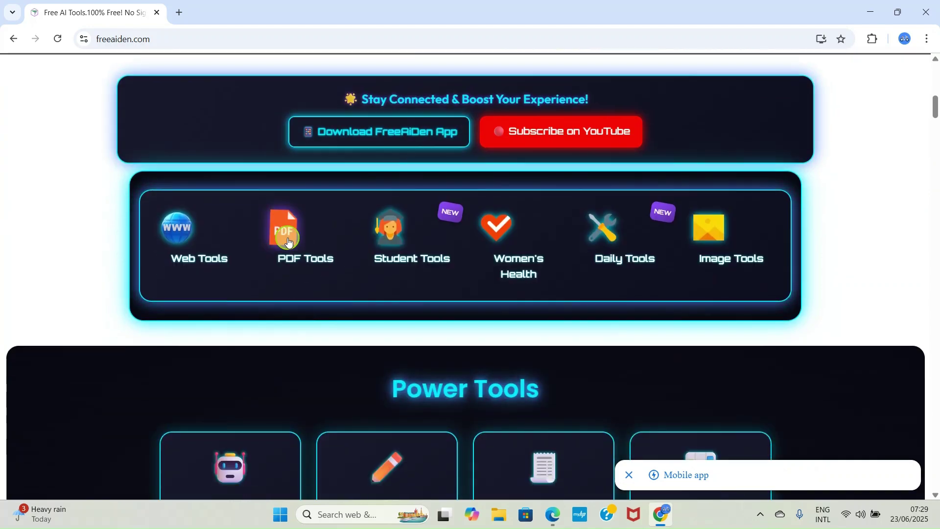
scroll(287, 240, "up", 7)
scroll(288, 246, "down", 12)
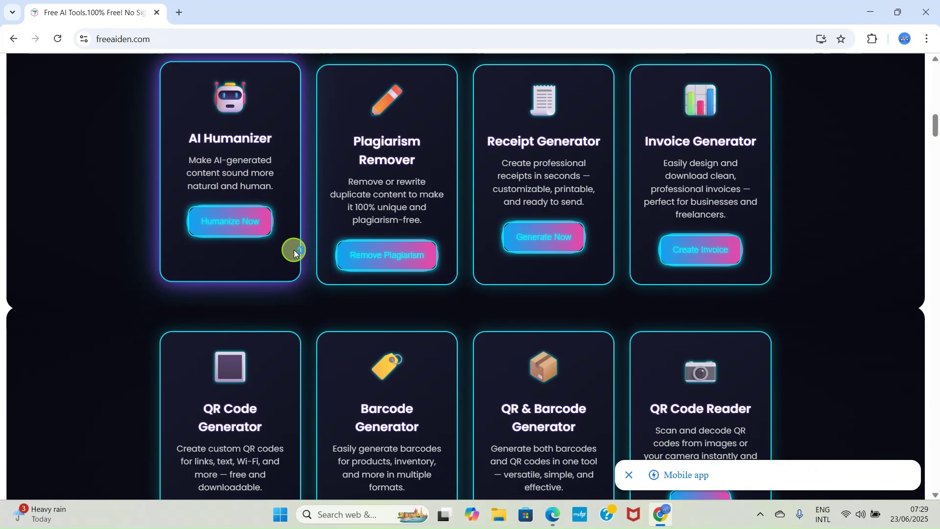
scroll(299, 243, "up", 1)
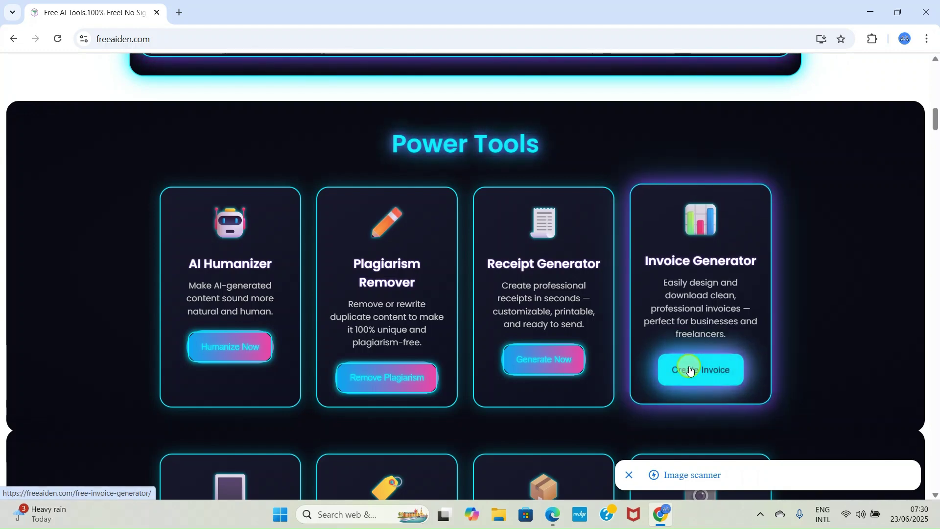
Open the Invoice Generator from its card to show the form and blank INV-001 preview.
left_click(709, 369)
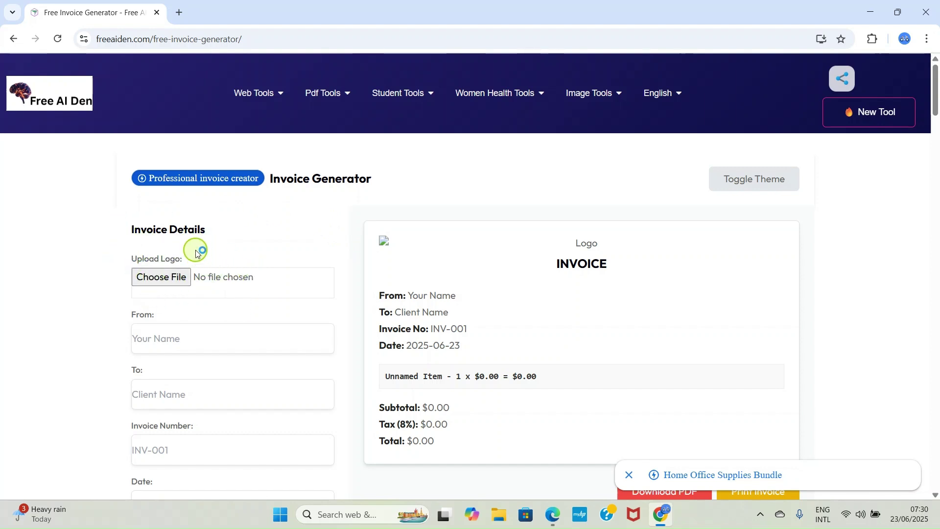
left_click(162, 278)
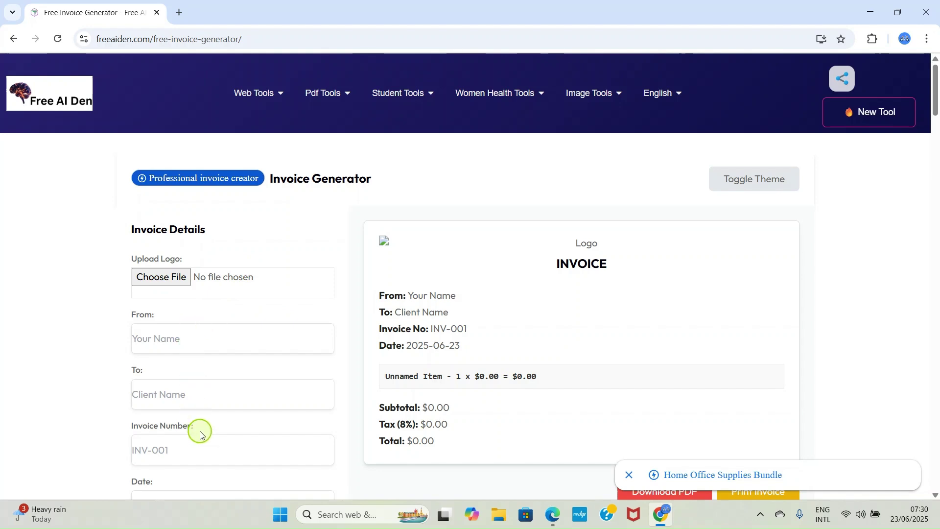
scroll(241, 342, "down", 4)
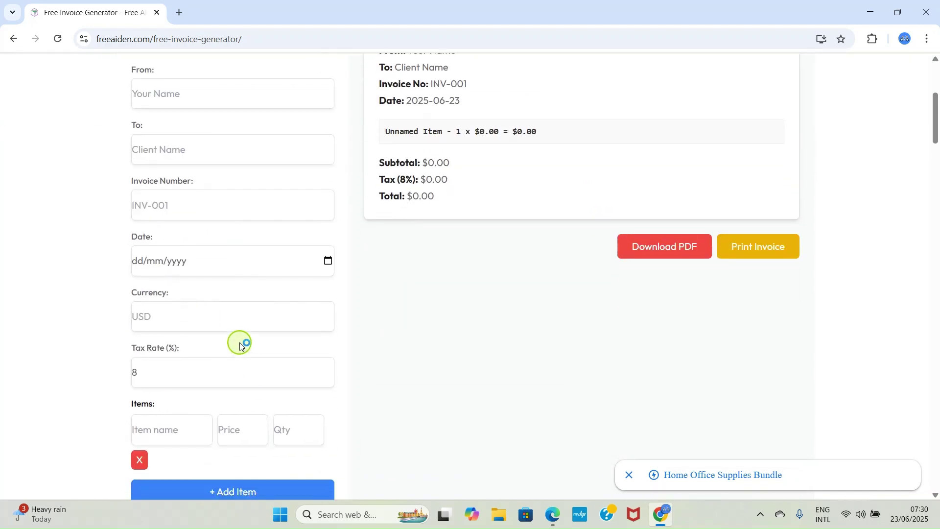
scroll(241, 342, "up", 4)
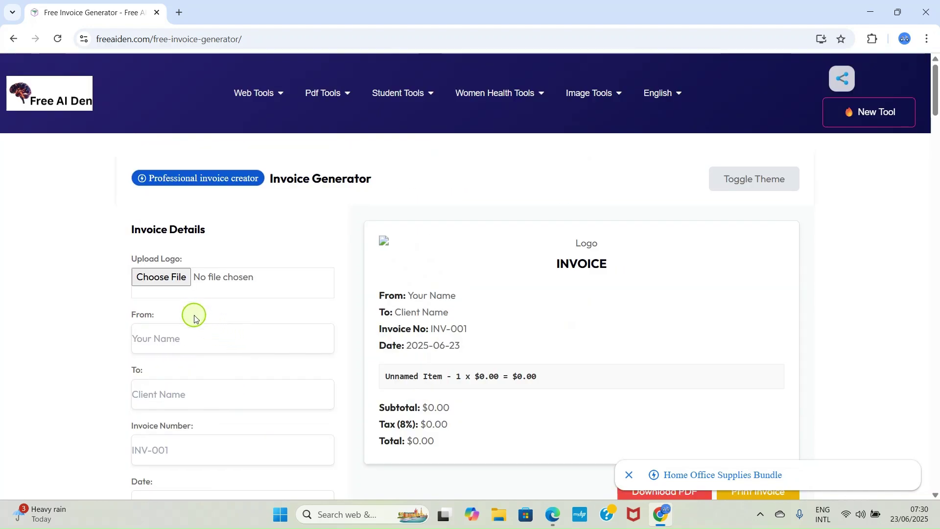
Upload BUILDER.png from Pictures > GODWINTECH as the invoice logo.
left_click(161, 277)
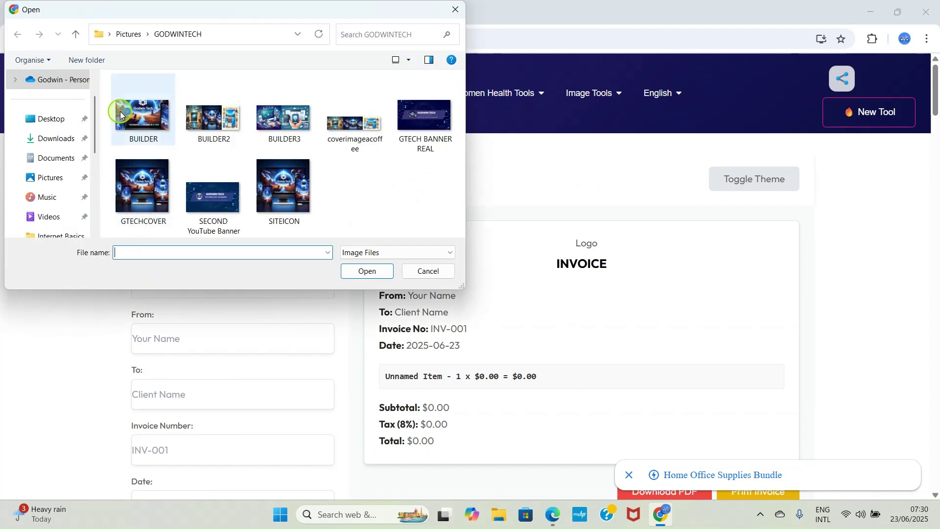
left_click(136, 116)
left_click(368, 272)
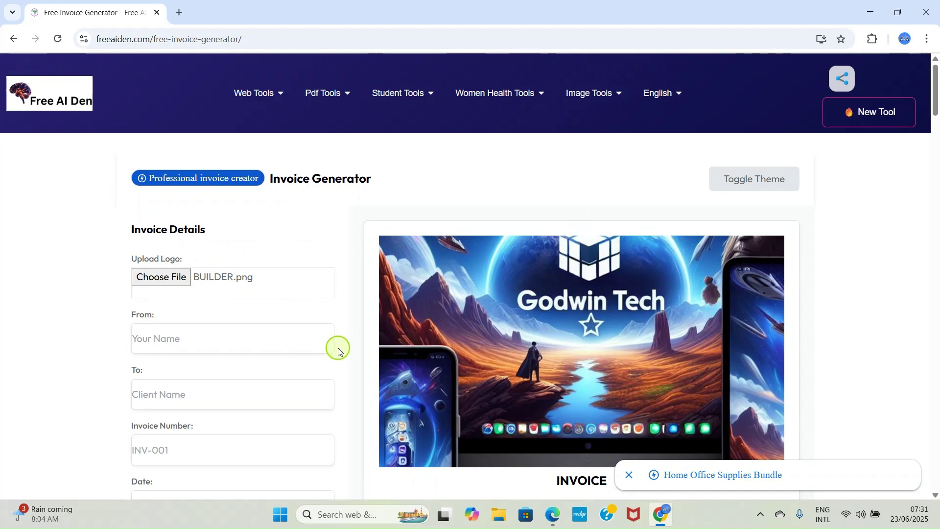
scroll(338, 351, "down", 1)
Enter Godwin Tech Stores as the sender and the client's name as the recipient.
left_click(157, 280)
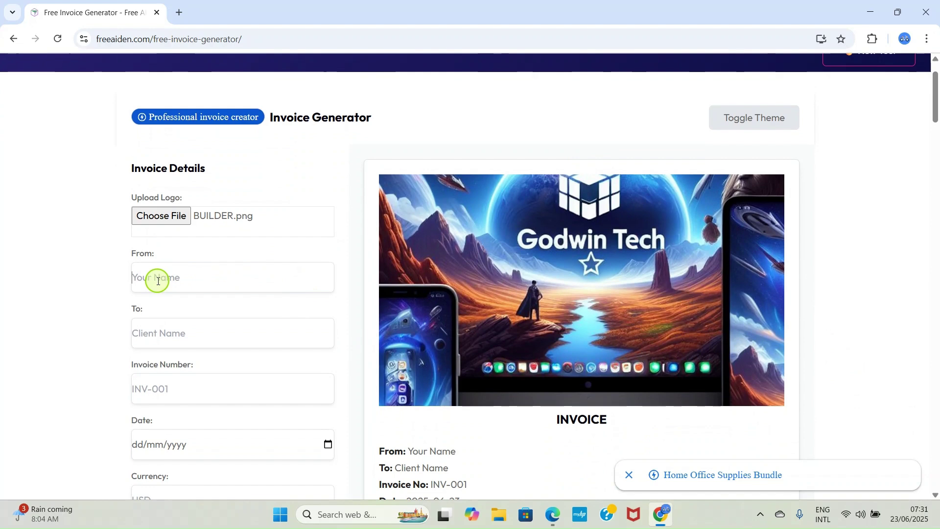
type("Godwin")
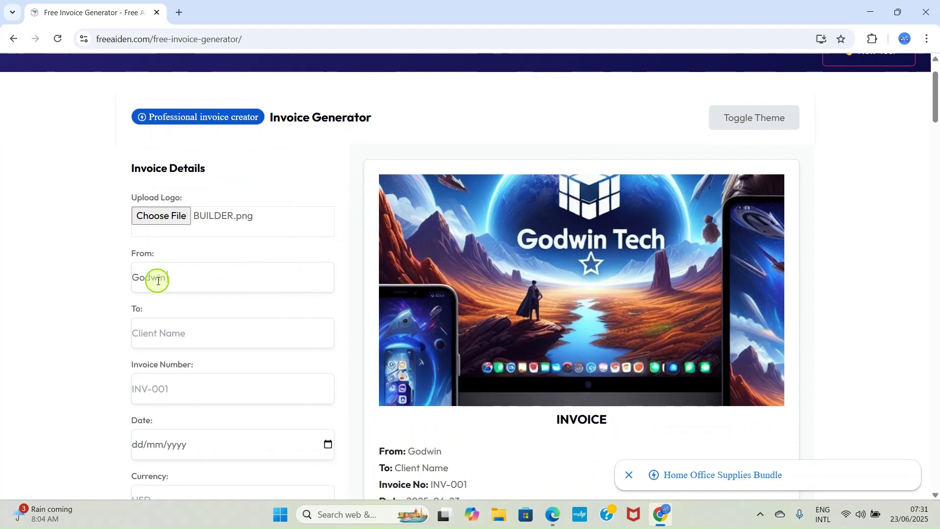
type(" Tech")
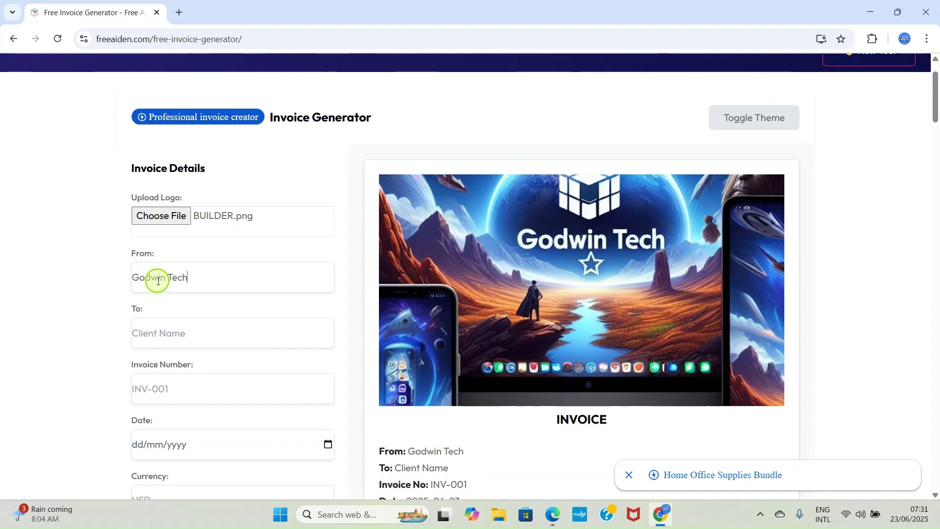
type(" Stores")
scroll(180, 253, "down", 3)
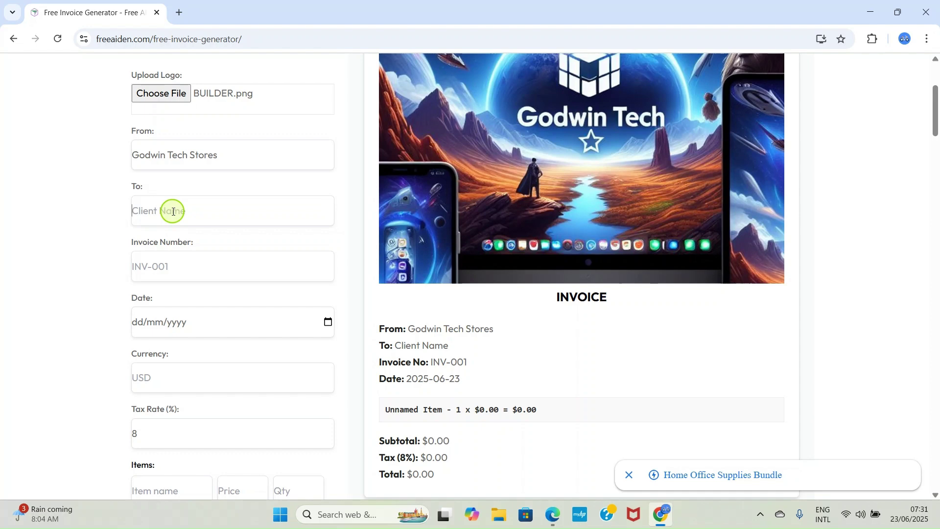
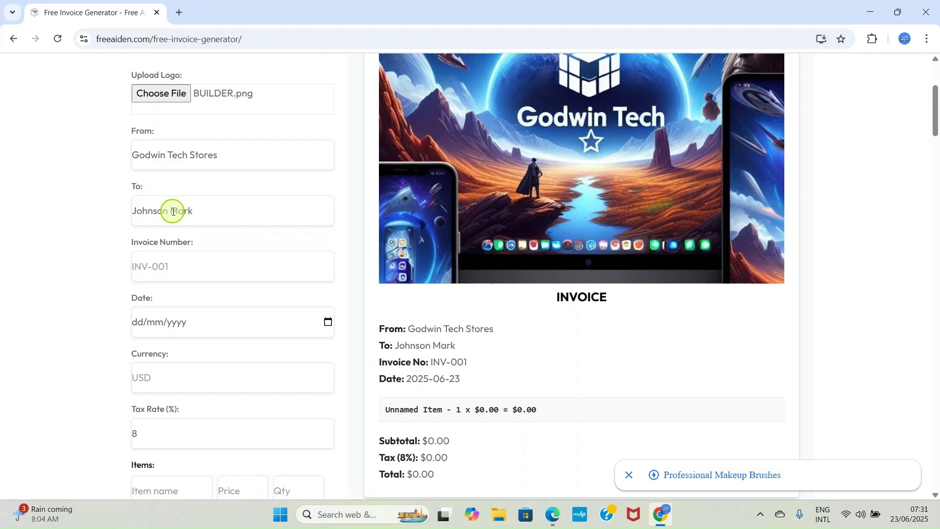
scroll(157, 263, "down", 1)
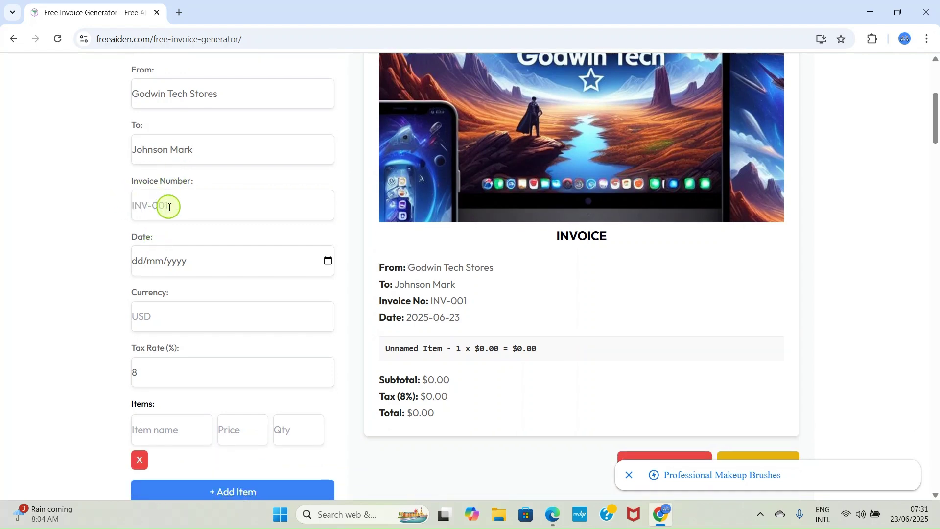
Set the invoice number to INV-003.
left_click(136, 206)
type("INV-003")
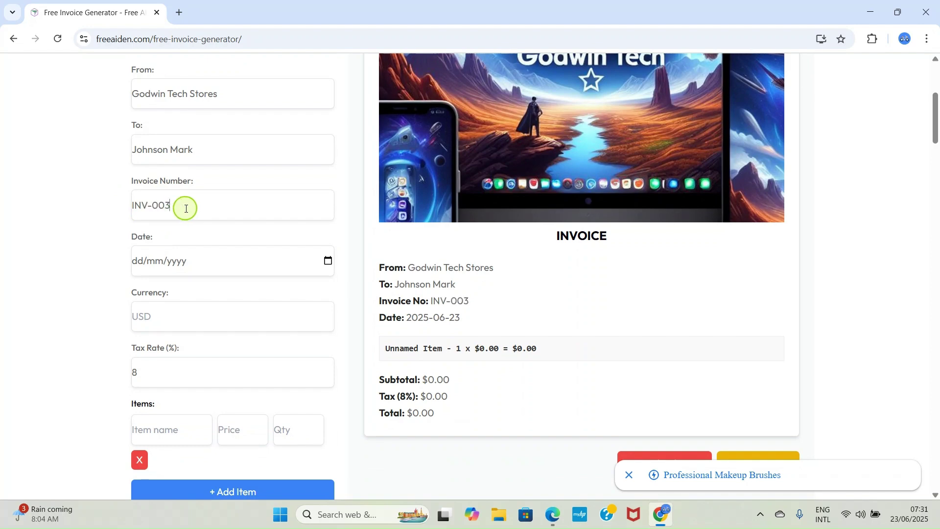
scroll(265, 225, "down", 2)
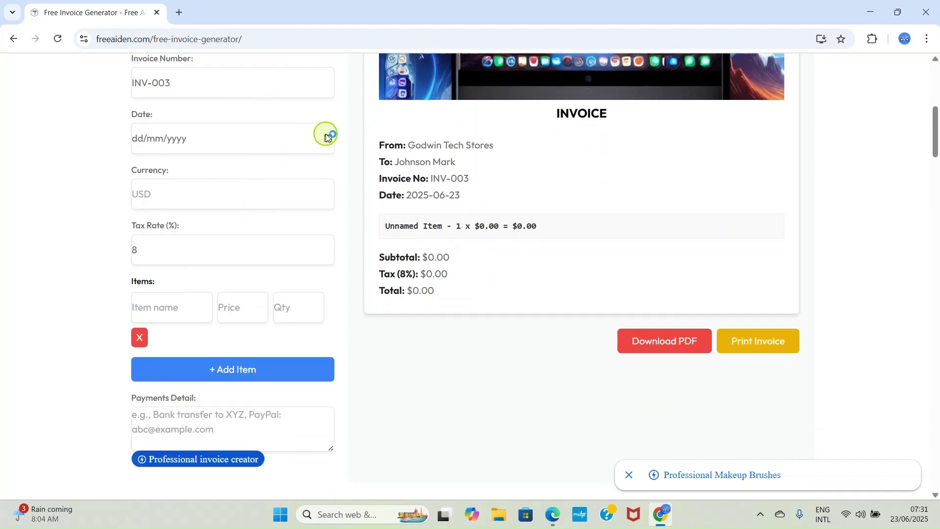
Set the invoice date to 23 June 2025 and the currency to USD.
left_click(320, 139)
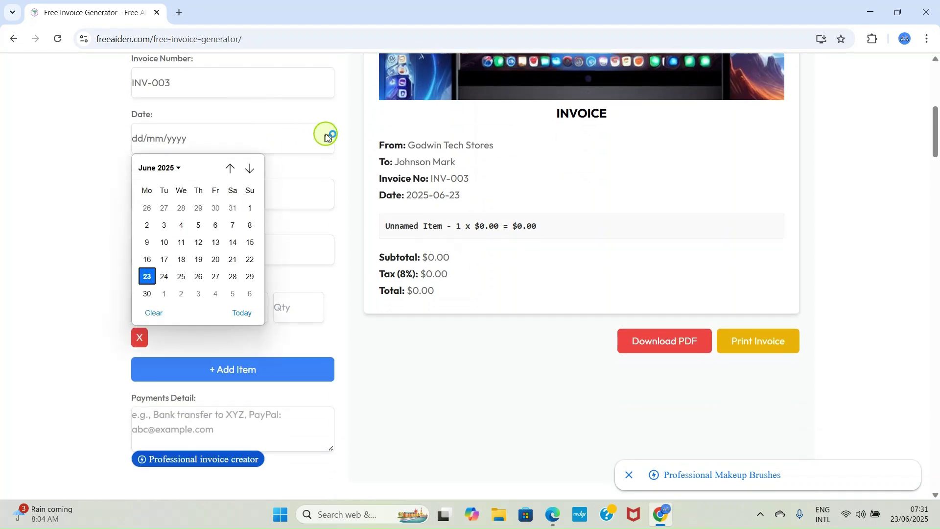
left_click(145, 277)
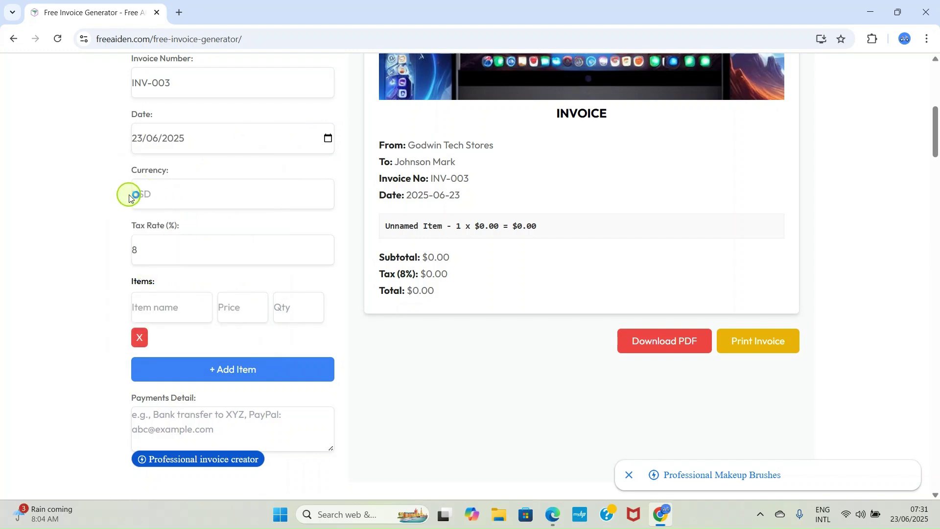
left_click(165, 197)
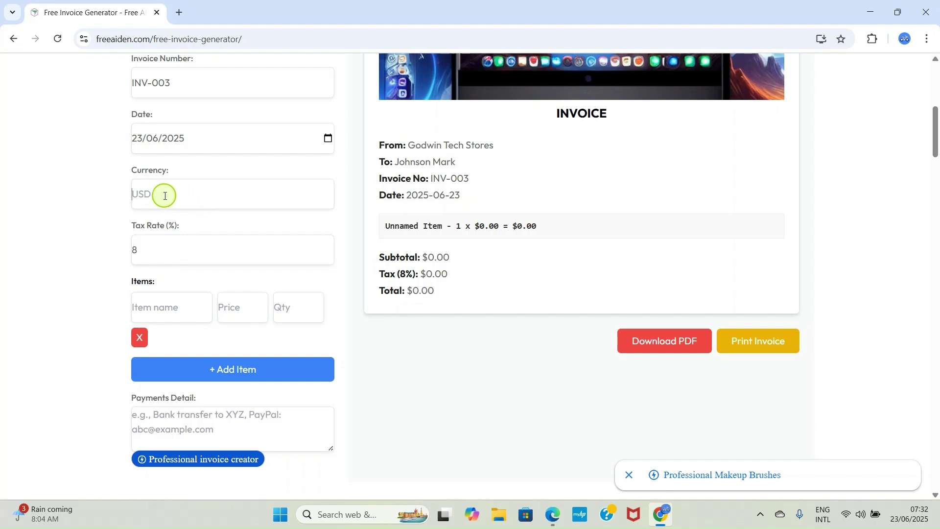
type("USD")
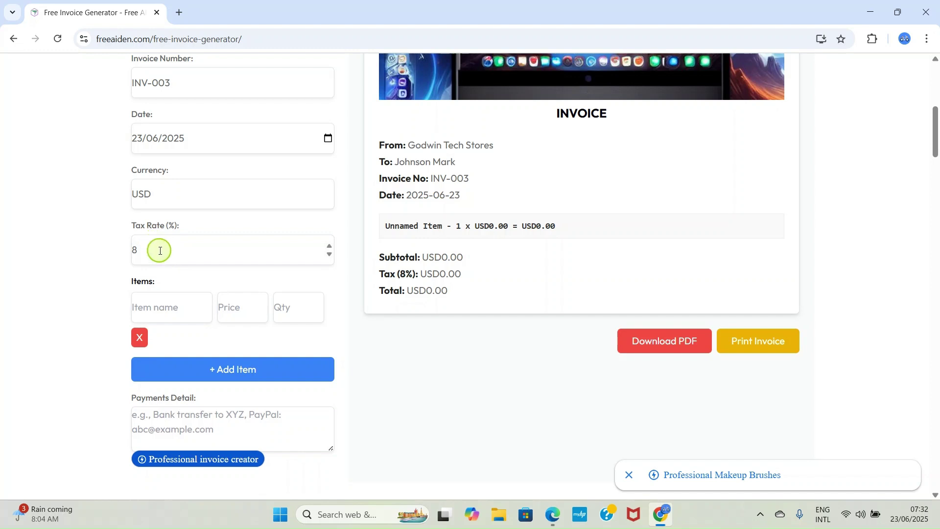
Lower the tax rate to 4%.
left_click(328, 258)
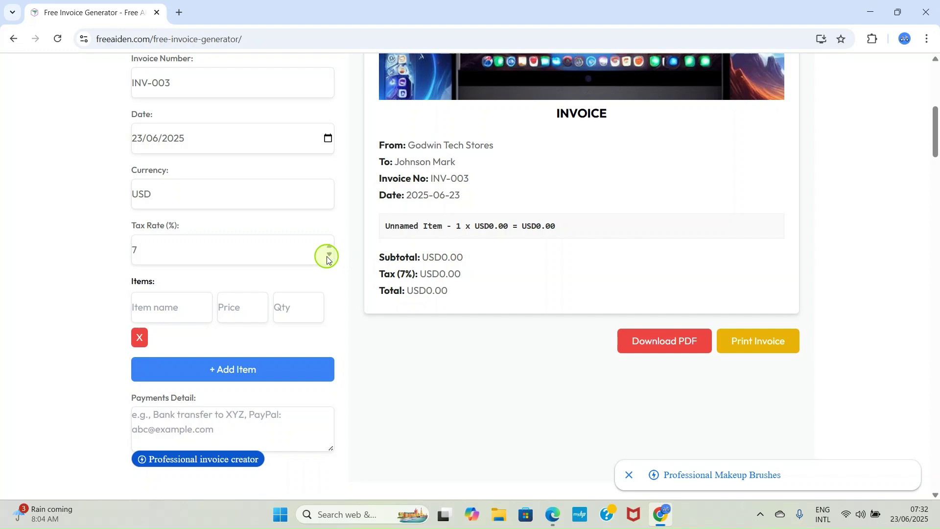
left_click(327, 259)
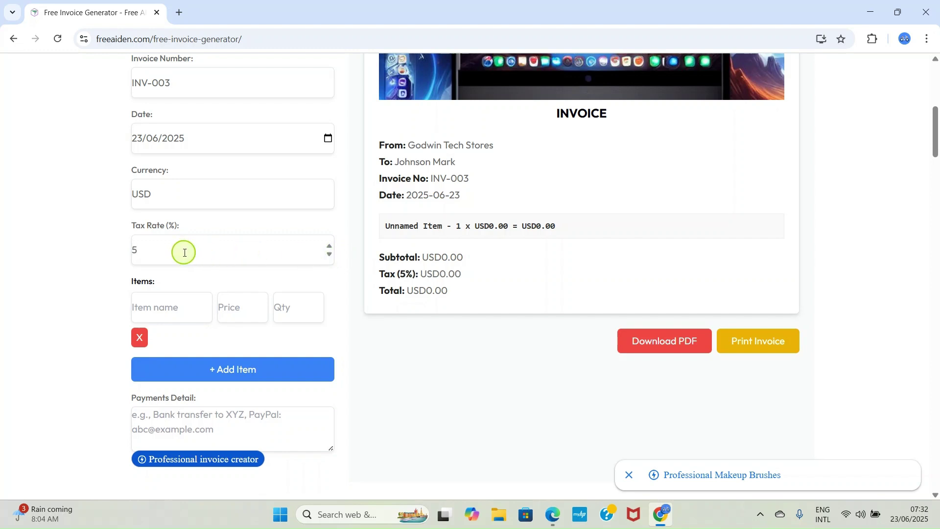
scroll(183, 247, "down", 3)
left_click(161, 187)
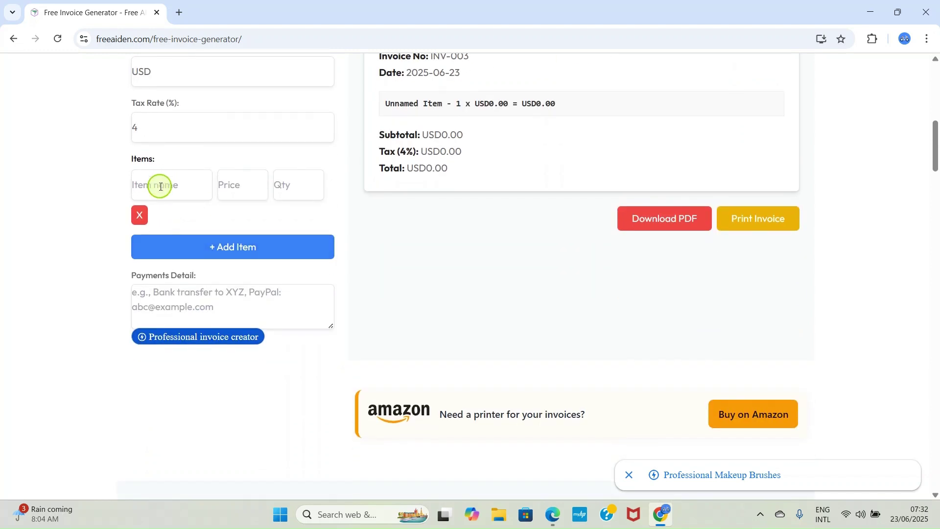
Fill the first item row with LG generator, price 250, quantity 6.
type("LG ")
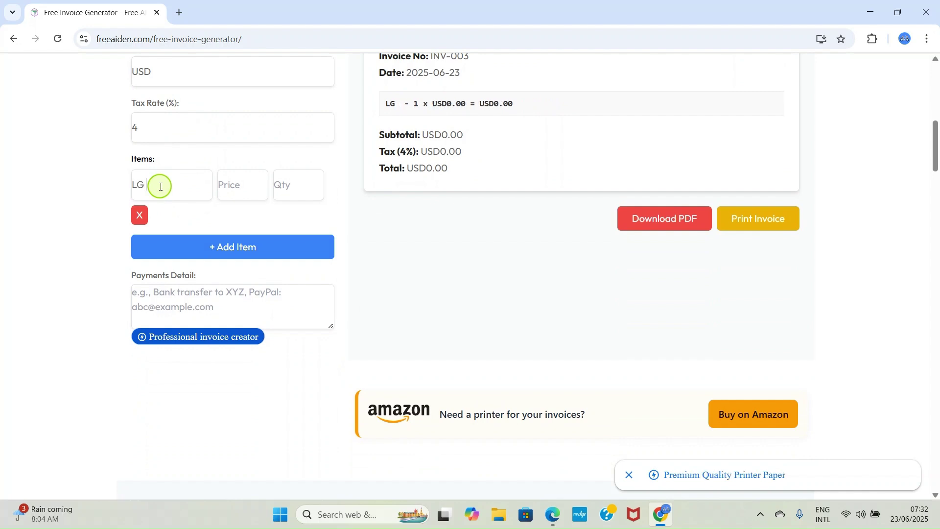
type("g")
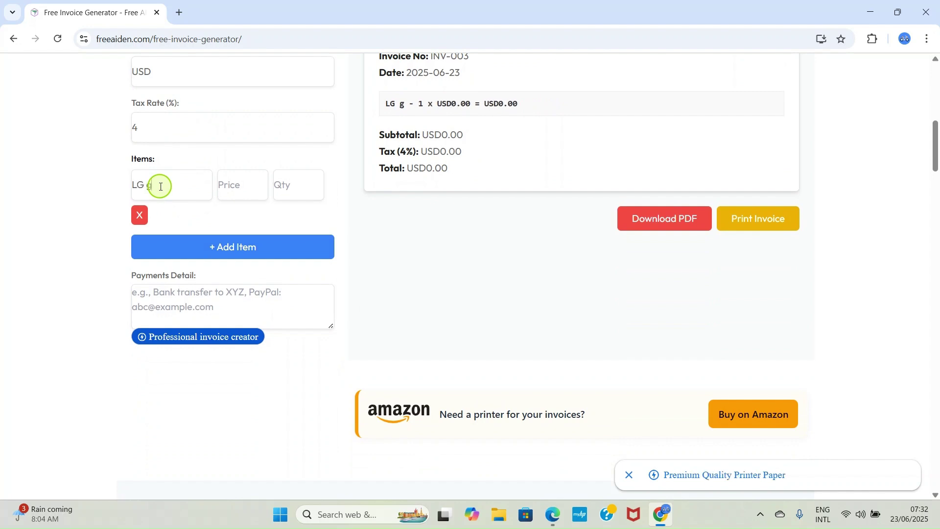
type("enerator")
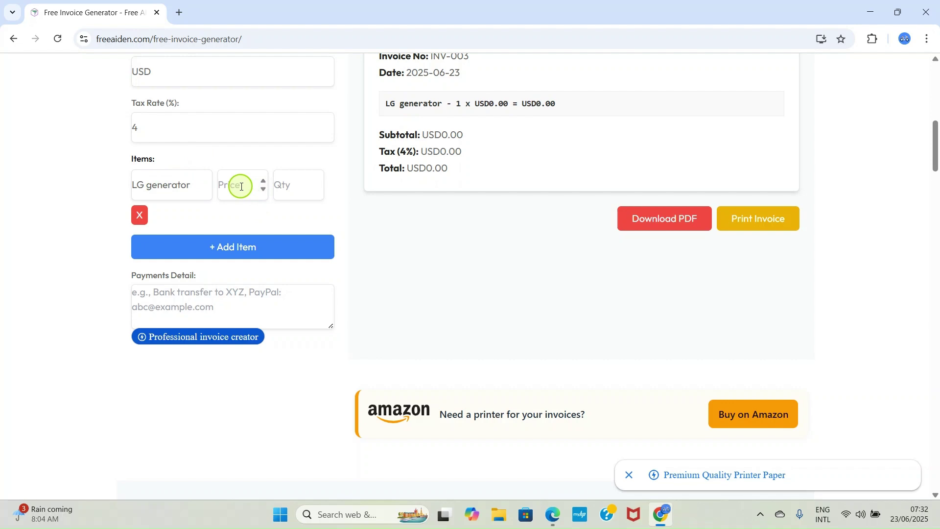
left_click(241, 187)
type("250")
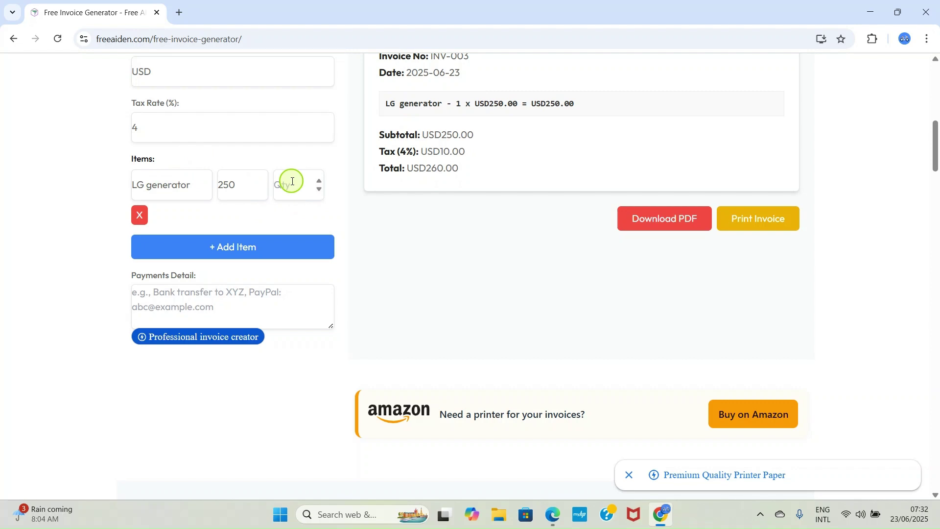
type("6")
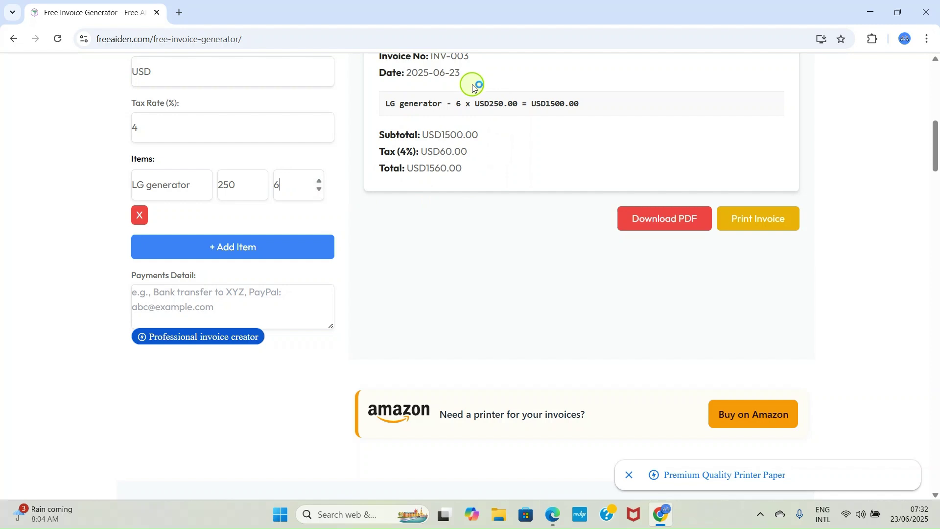
scroll(472, 83, "up", 1)
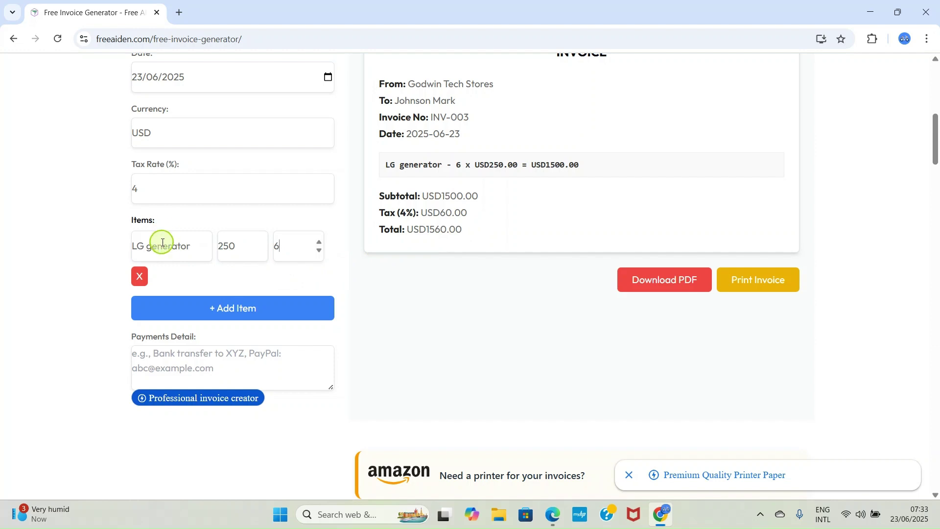
Add a second item line: LG AC at 450 each, quantity 5.
left_click(232, 309)
left_click(170, 309)
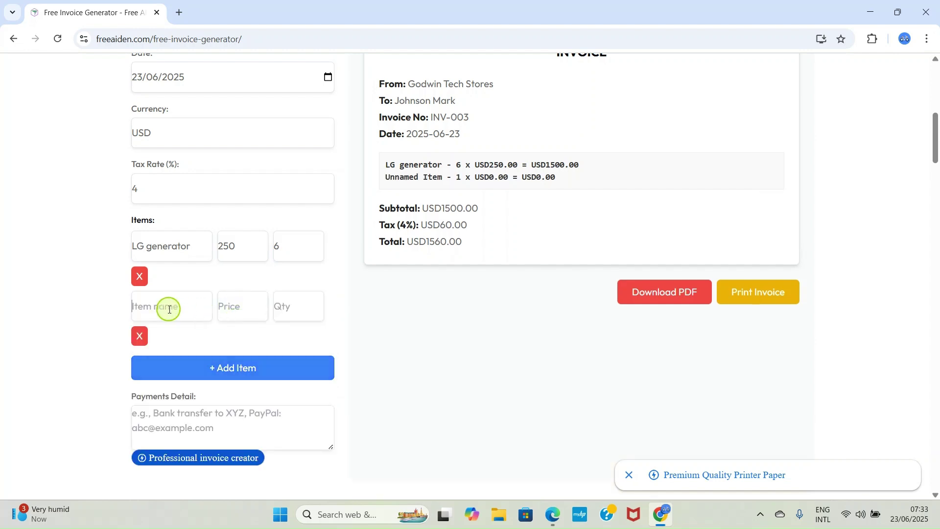
type("LG ")
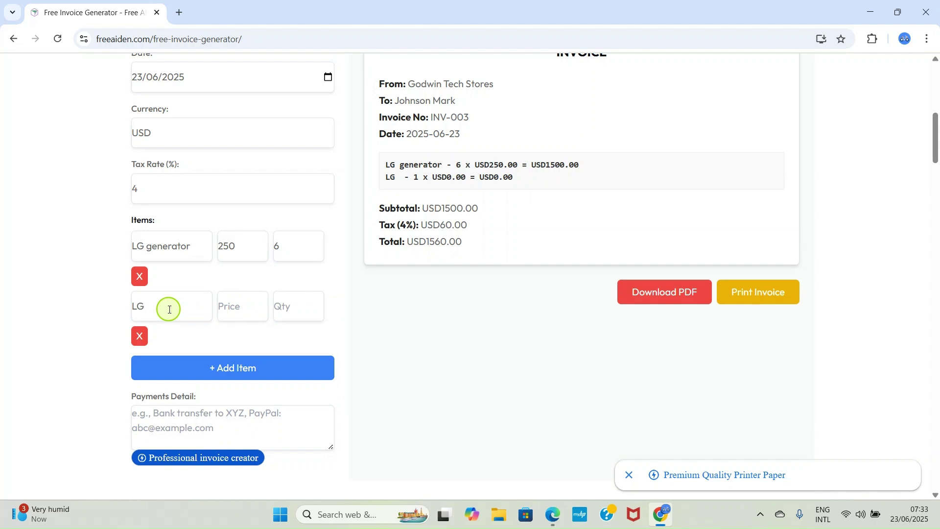
type("AC")
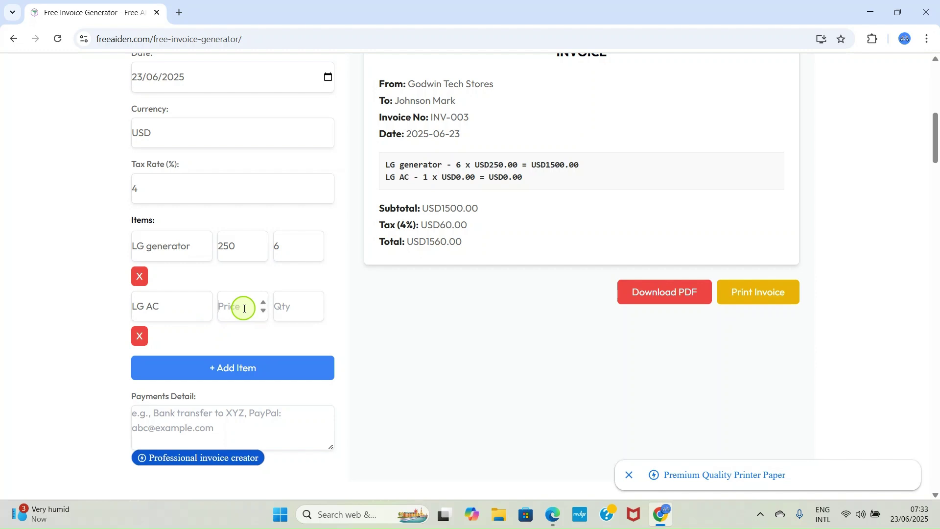
left_click(244, 309)
type("450")
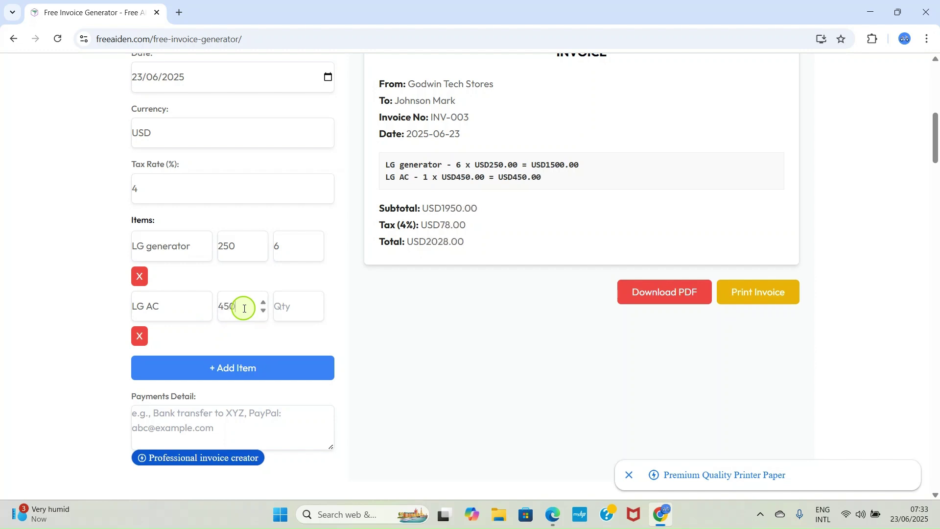
left_click(299, 308)
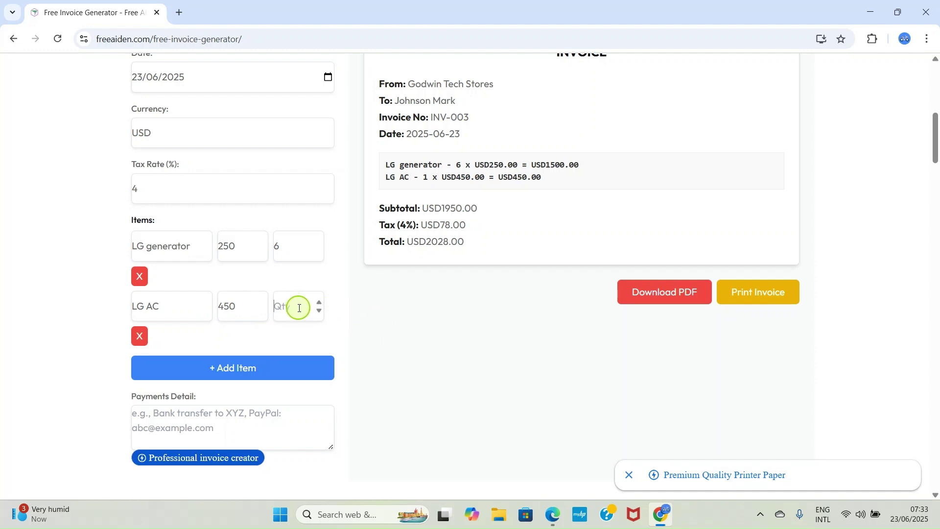
type("5")
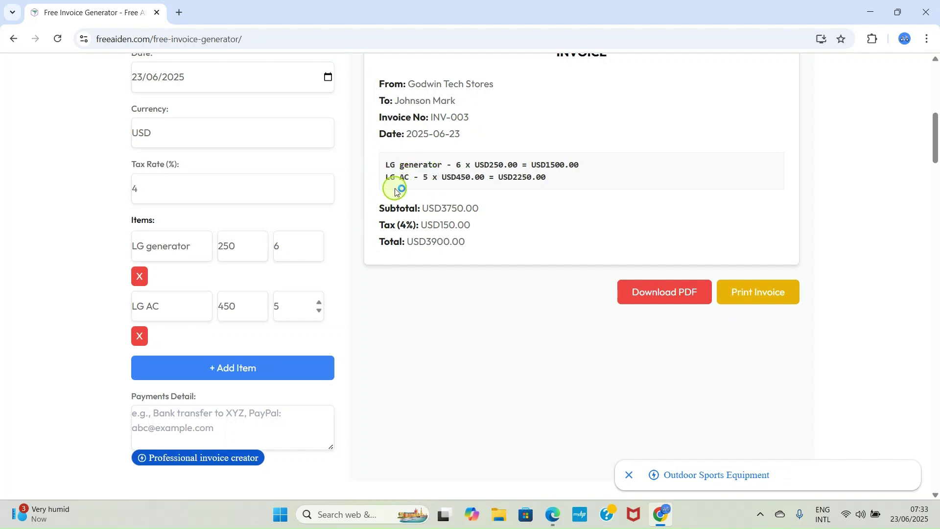
Add a third item line for LG pressing iron, then add a fourth blank line.
left_click(241, 368)
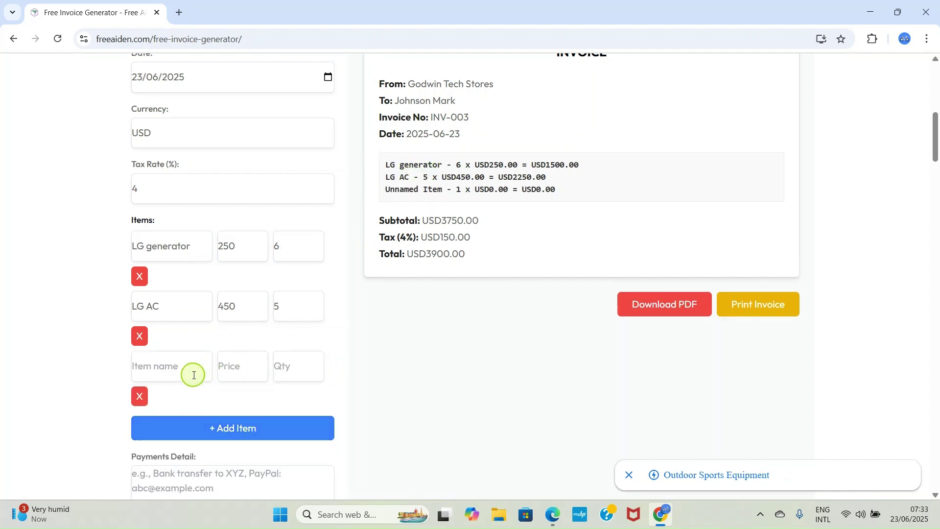
left_click(172, 374)
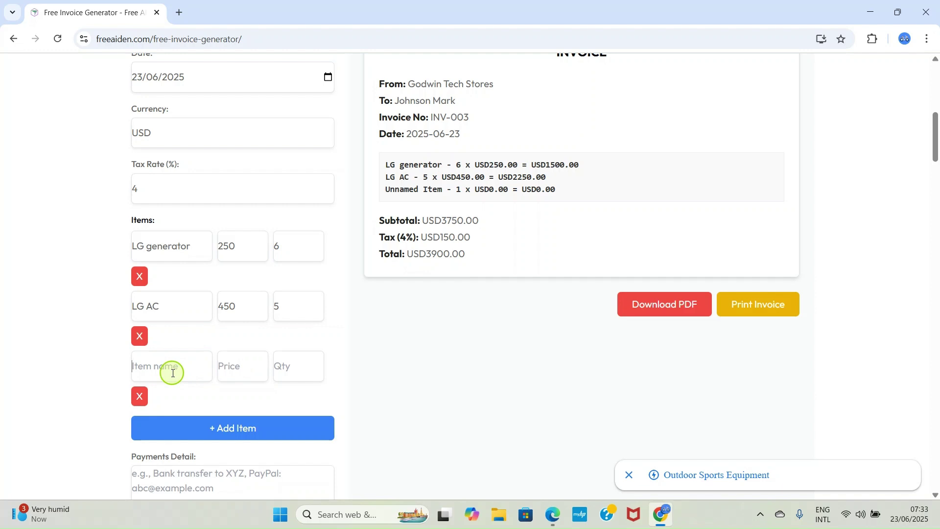
type("LG pressing iron")
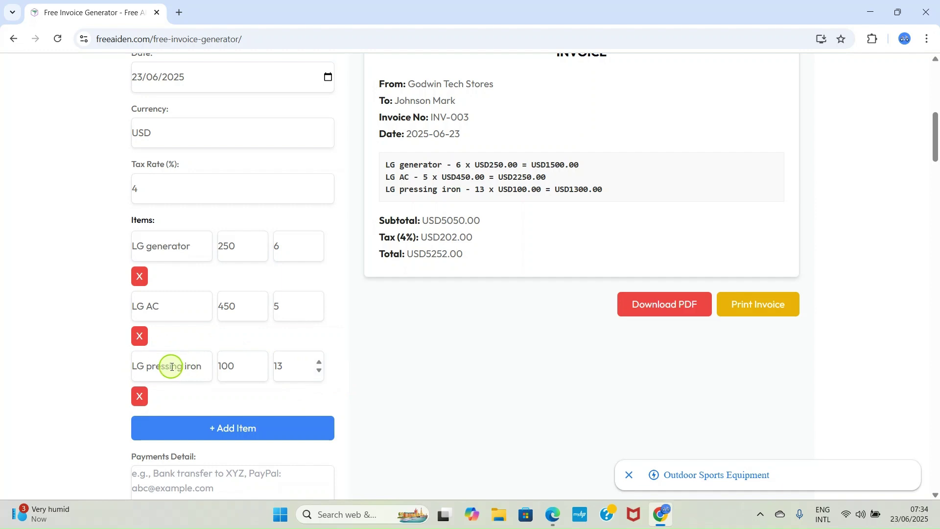
left_click(227, 430)
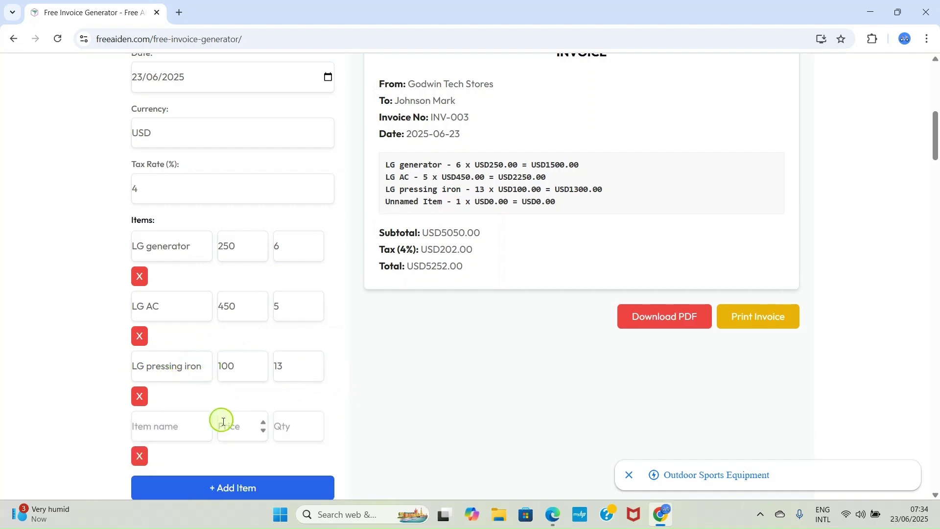
Fill the fourth row with Philips pressing iron, price 80, quantity 25.
left_click(165, 426)
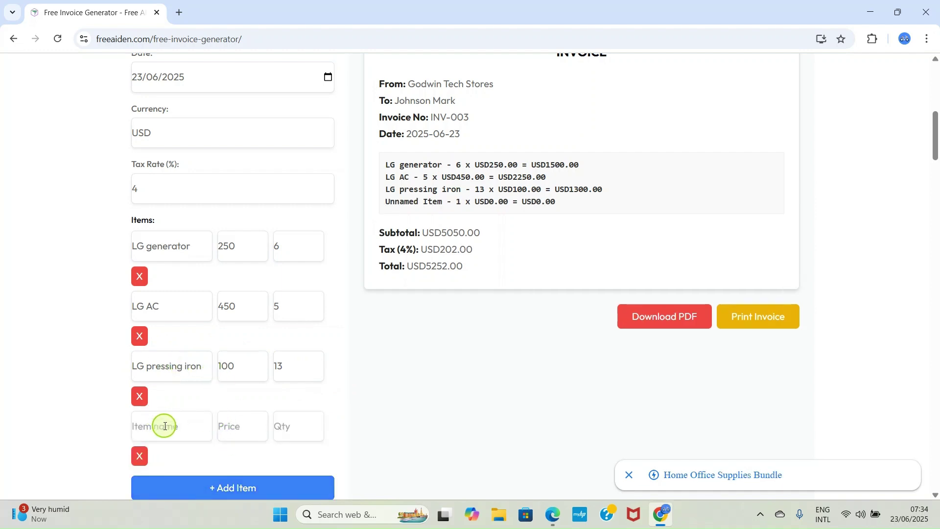
type("Ph")
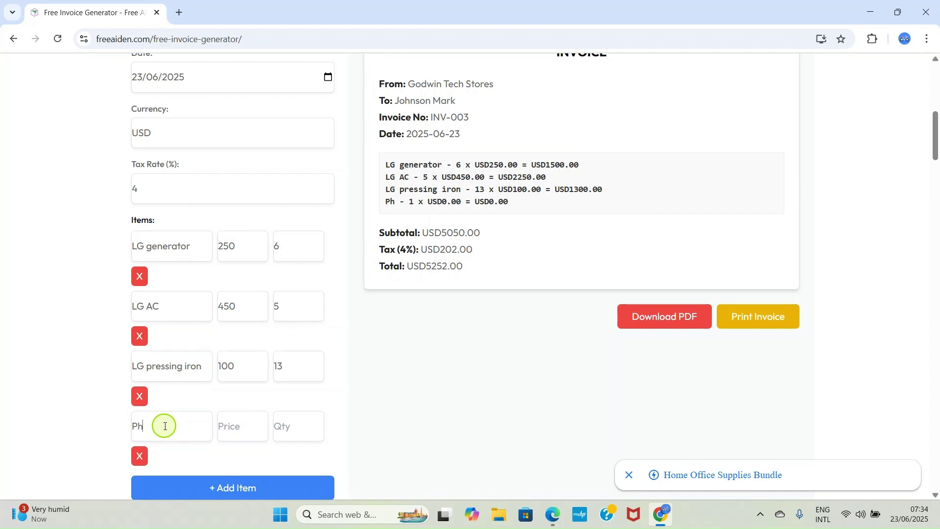
type("ilip")
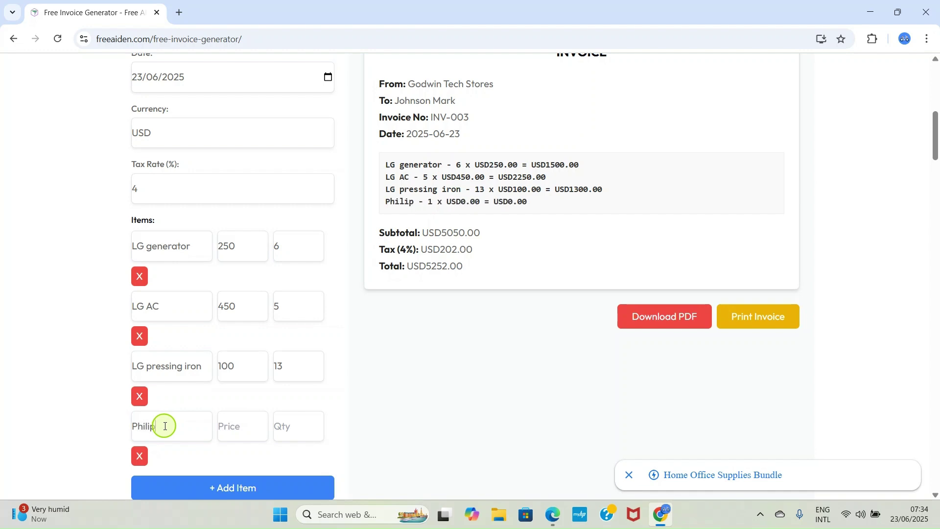
type("s pressing iron")
left_click(227, 418)
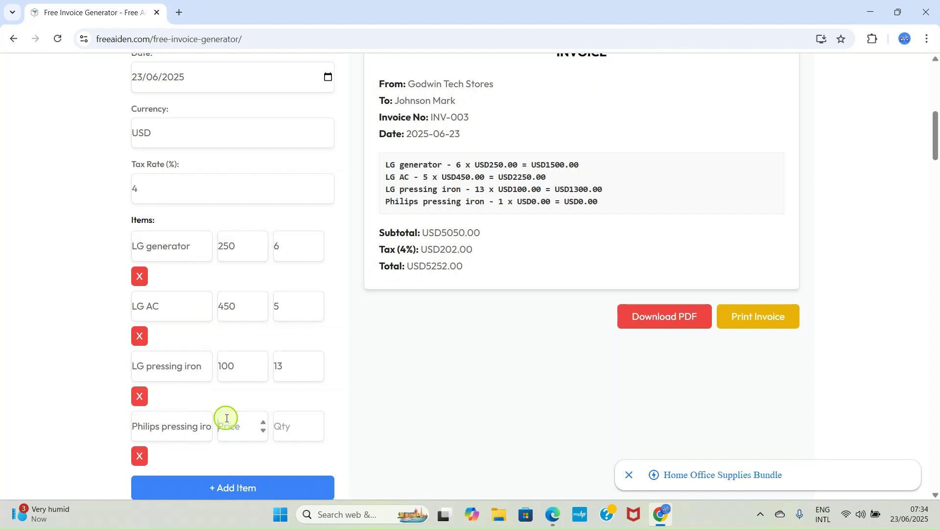
type("80")
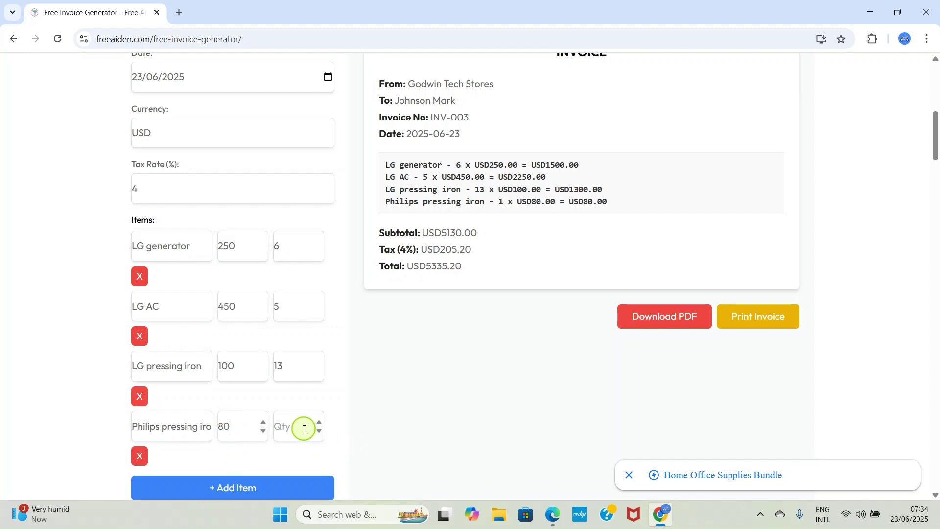
left_click(294, 425)
type("25")
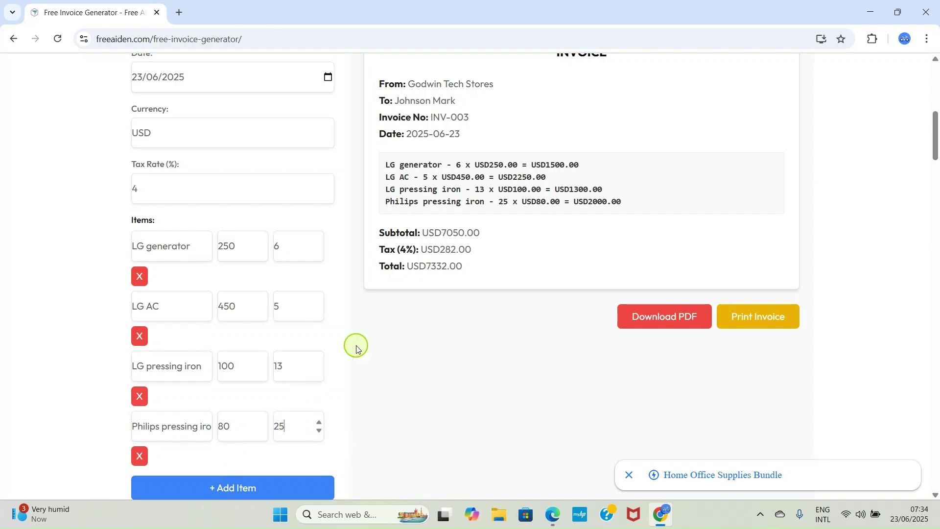
scroll(420, 300, "down", 1)
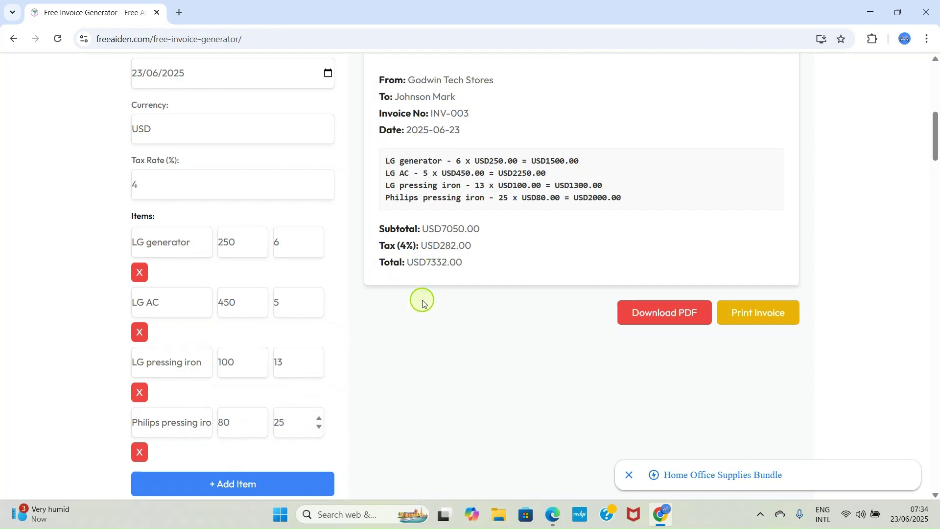
scroll(426, 300, "up", 1)
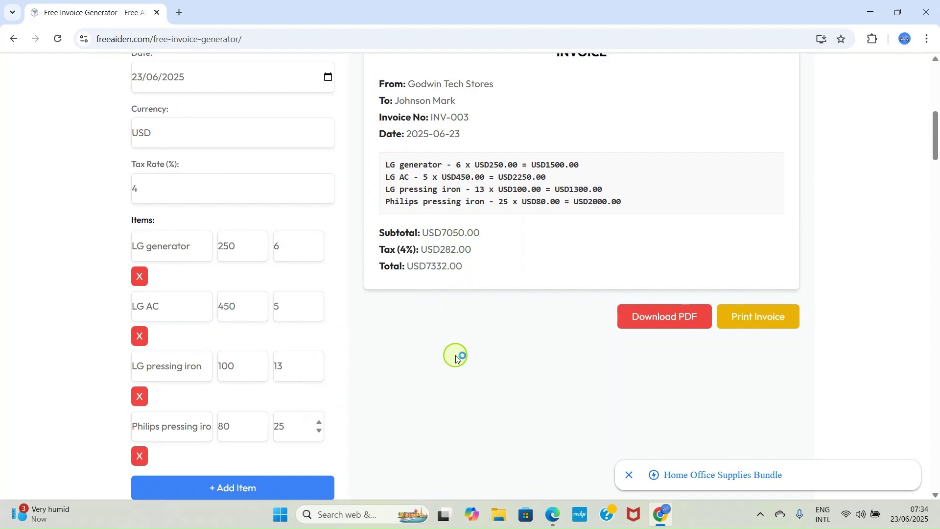
scroll(445, 309, "up", 4)
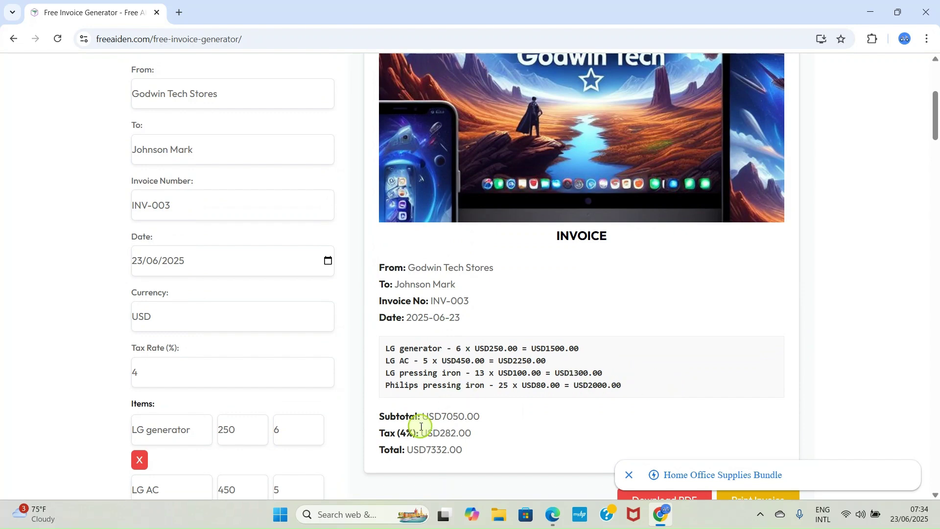
scroll(567, 346, "down", 8)
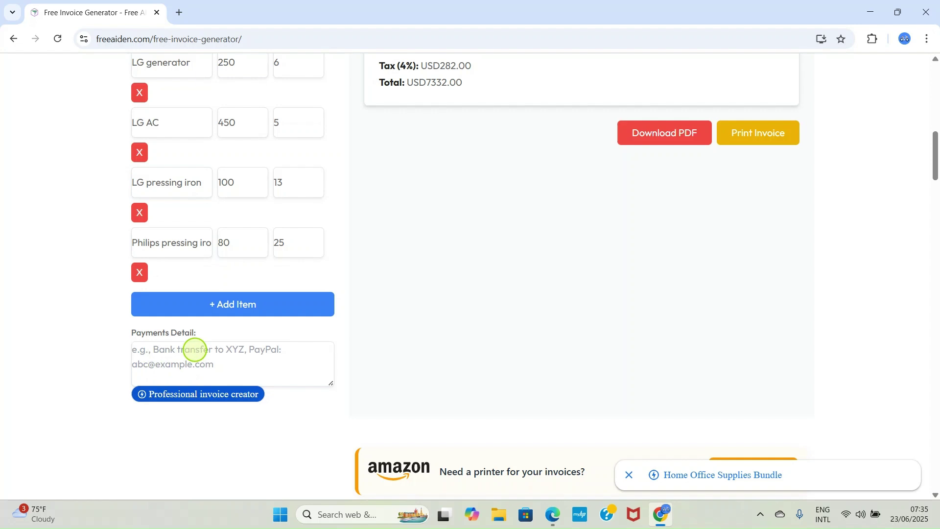
Enter bank transfer and Bitcoin as payment options in the Payments Detail box.
type("Bank")
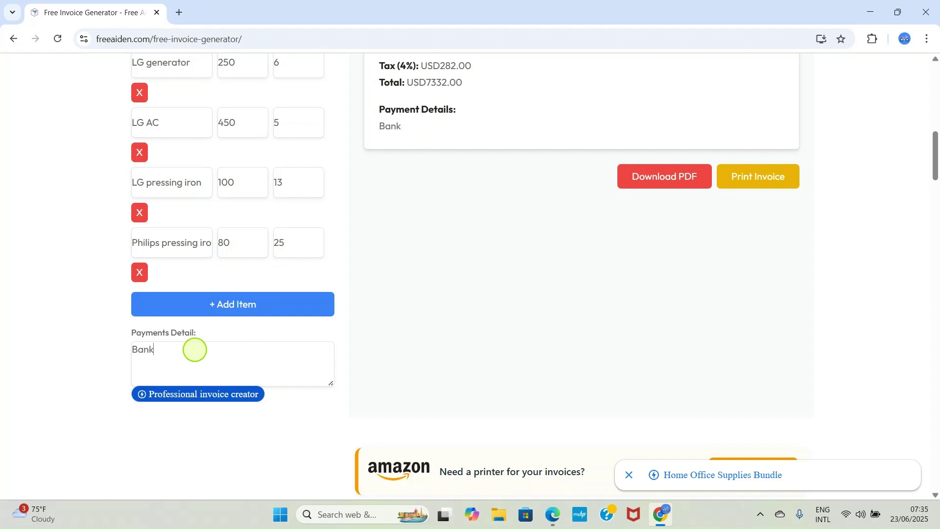
type(" trans")
type("fer")
type(" to")
key("BackSpace")
key("BackSpace")
type(",")
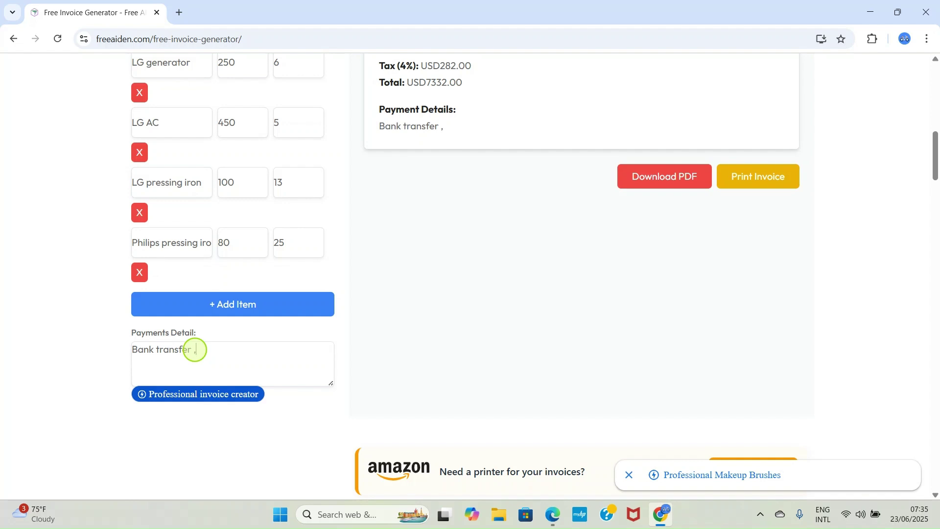
key("BackSpace")
type(", Bitcoin payment ")
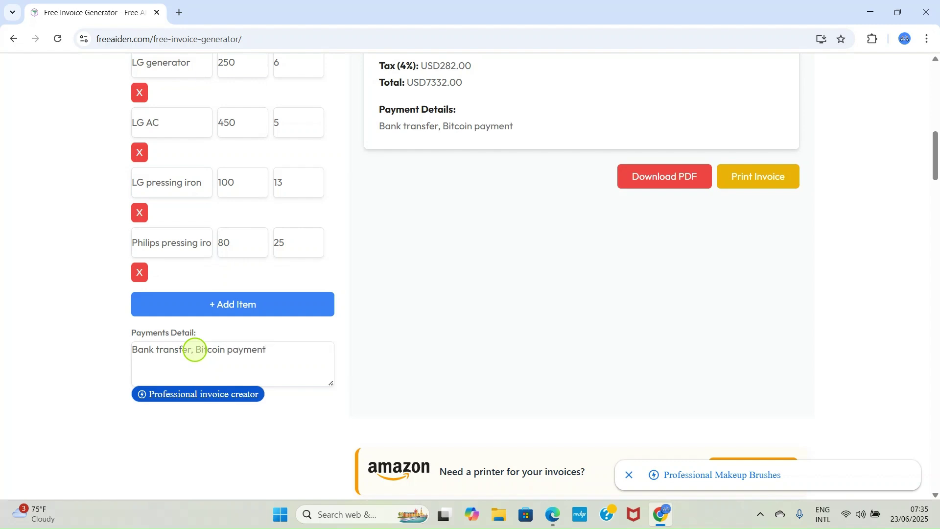
type("method to..., P")
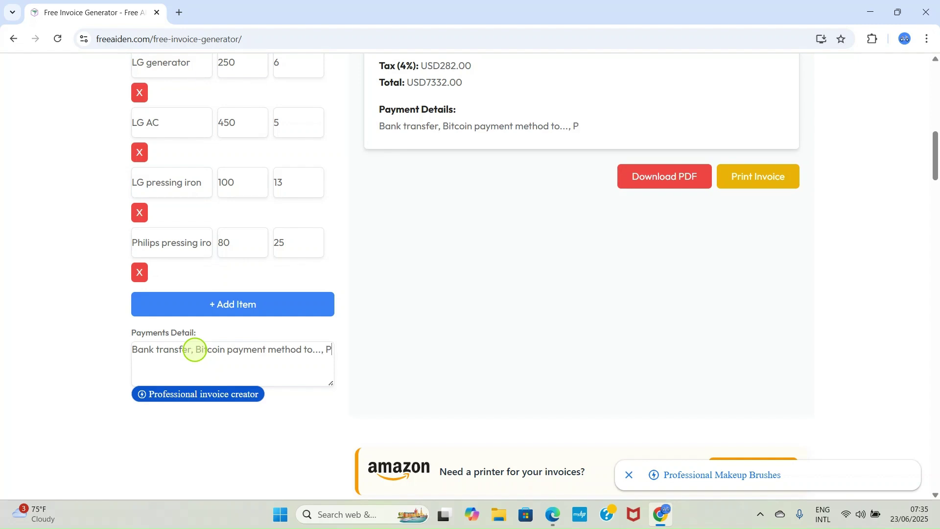
type("ayPal pa")
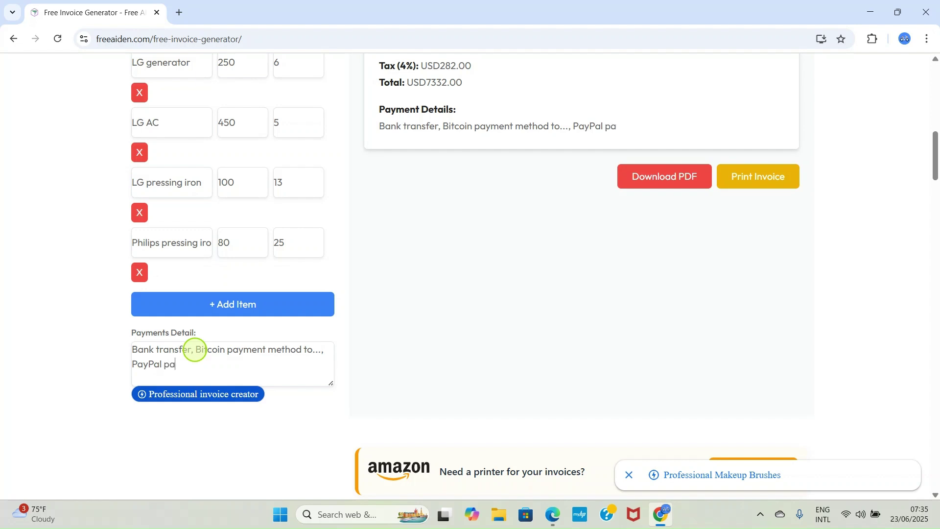
Add PayPal payment to the company's contact e-mail address.
type("yment to contact")
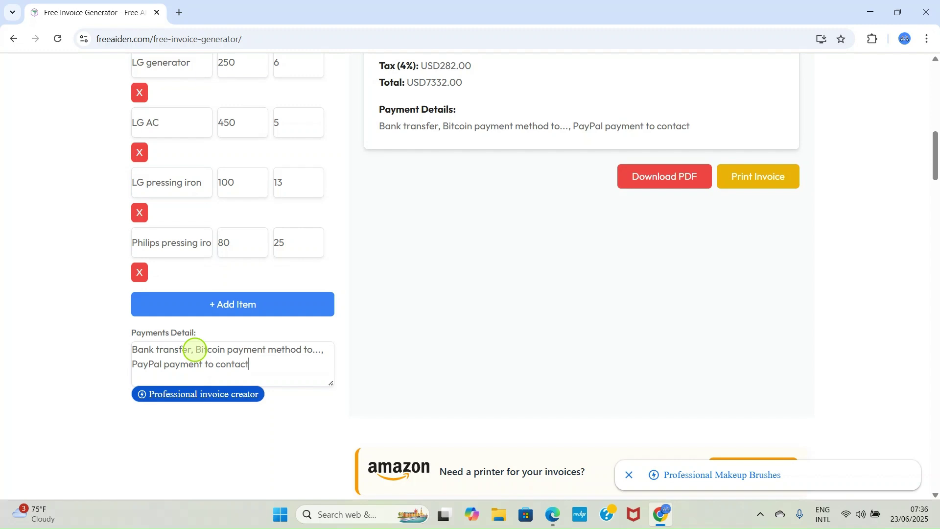
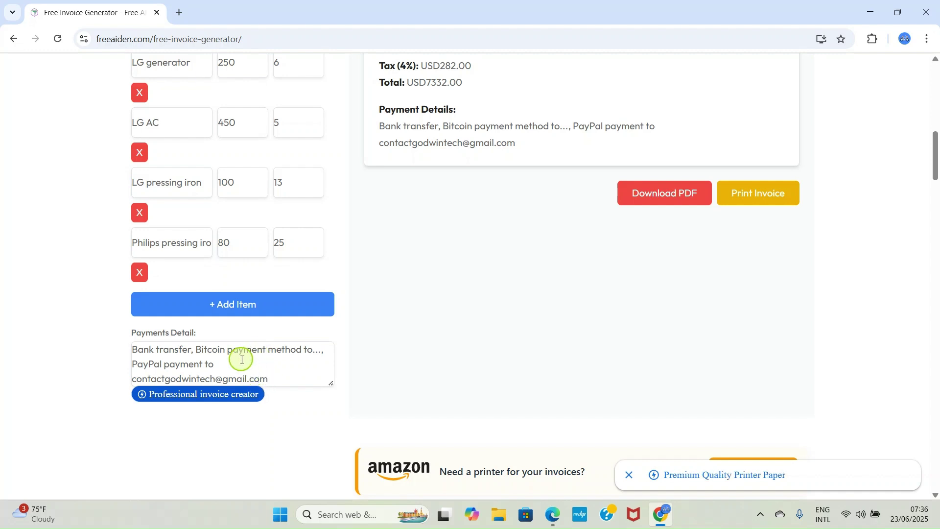
Finish the payment details and download the invoice as invoice.pdf.
scroll(237, 357, "up", 1)
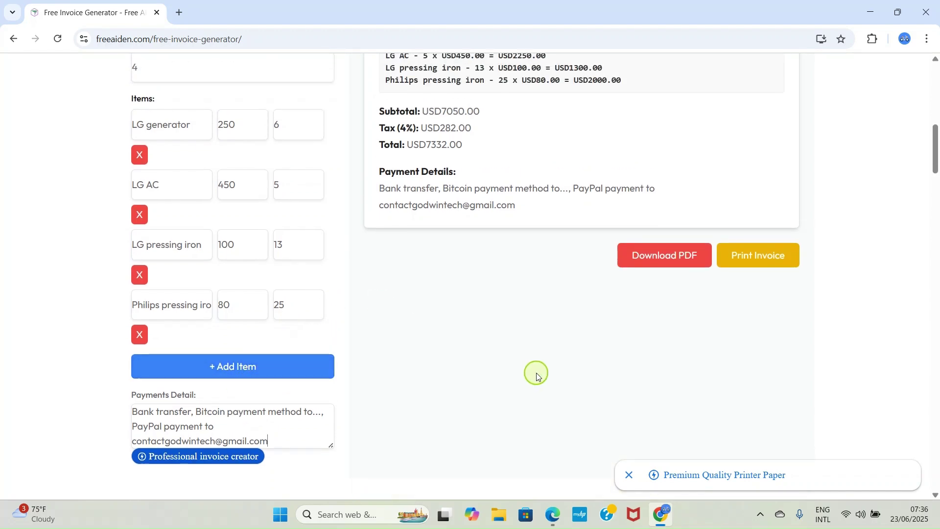
scroll(535, 373, "up", 4)
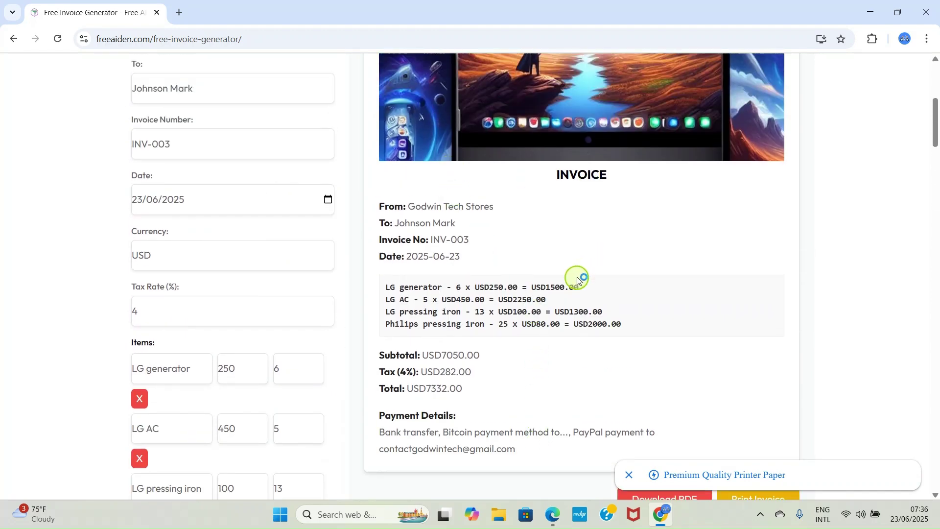
scroll(443, 338, "down", 2)
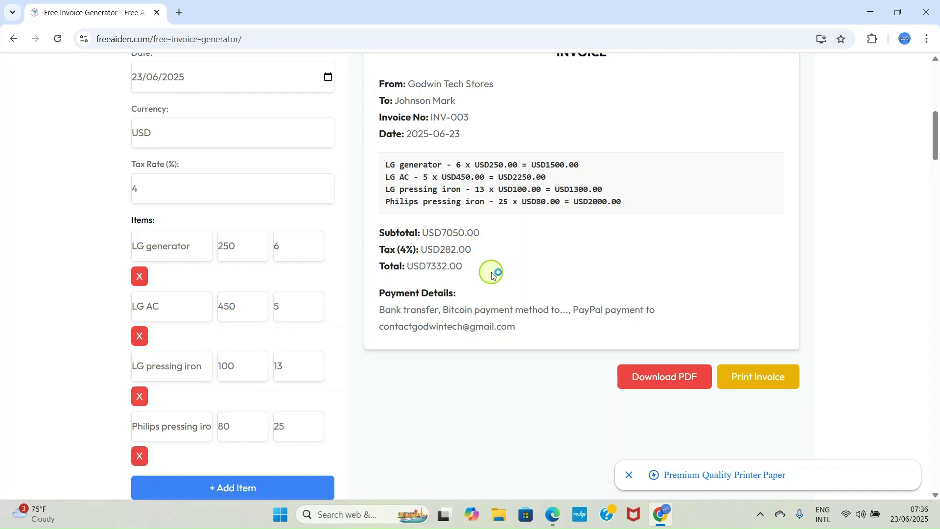
scroll(499, 276, "down", 2)
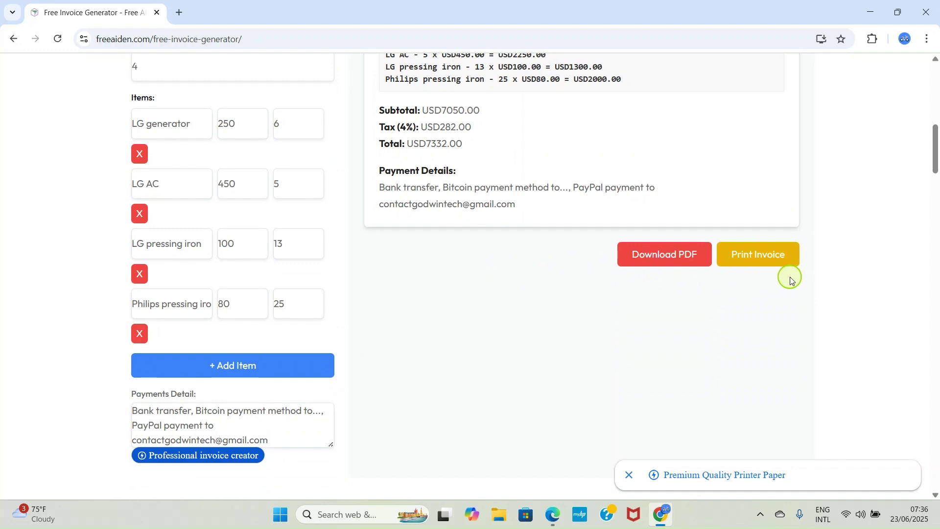
left_click(772, 255)
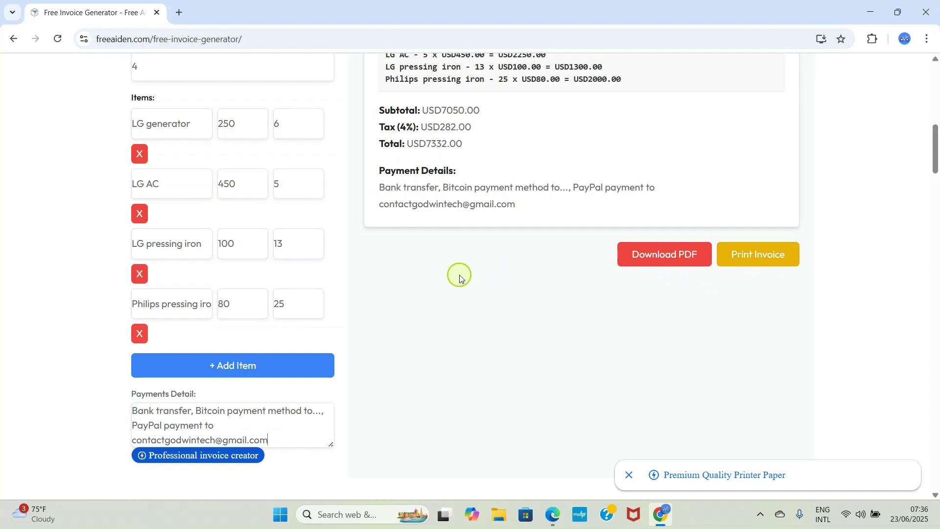
left_click(652, 265)
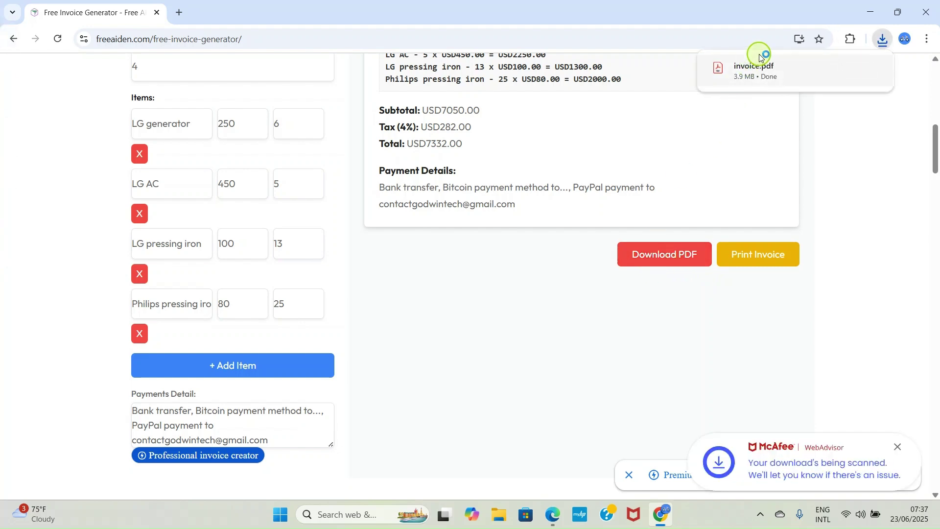
Close Chrome and open invoice.pdf from Downloads in Adobe Acrobat, checking the USD7332.00 total.
mouse_move(774, 79)
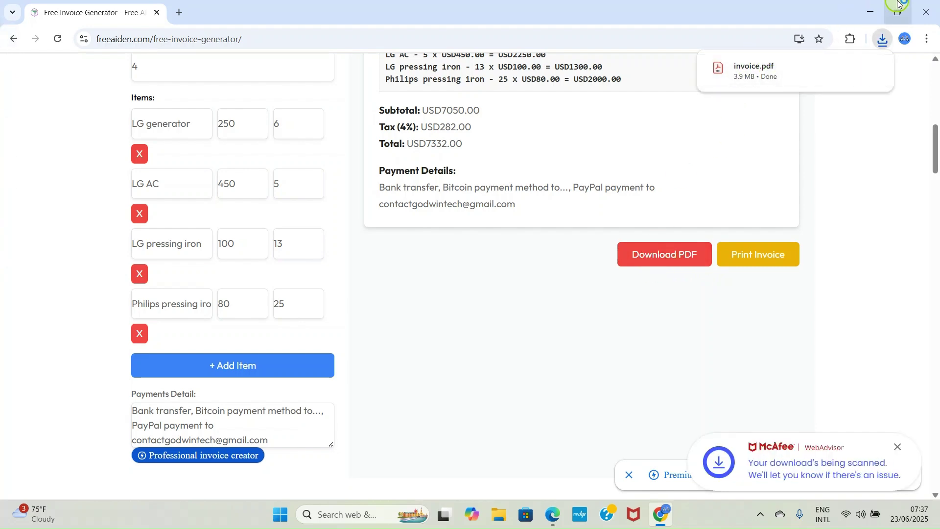
left_click(933, 9)
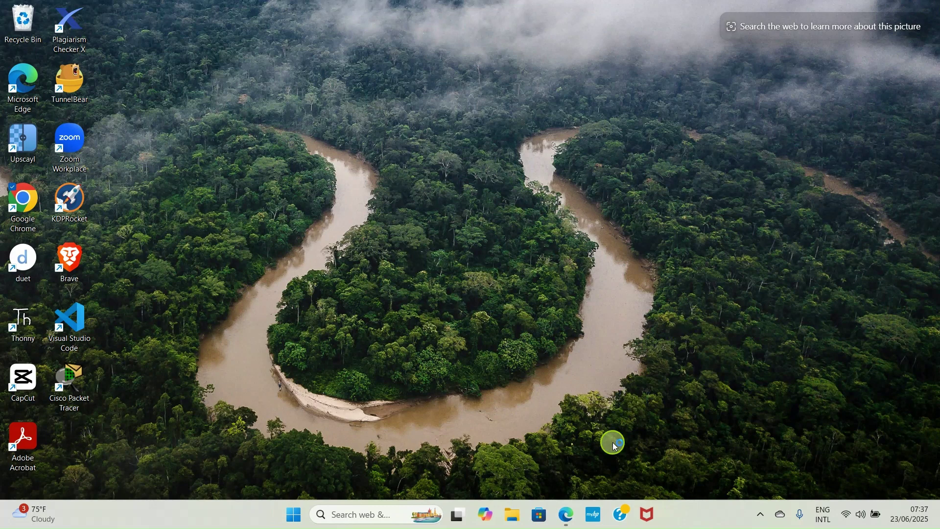
left_click(519, 517)
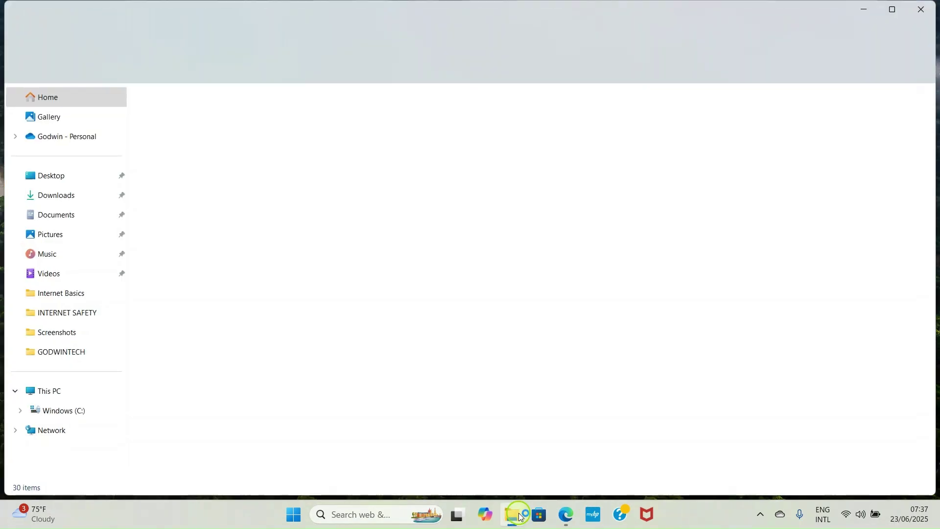
left_click(70, 195)
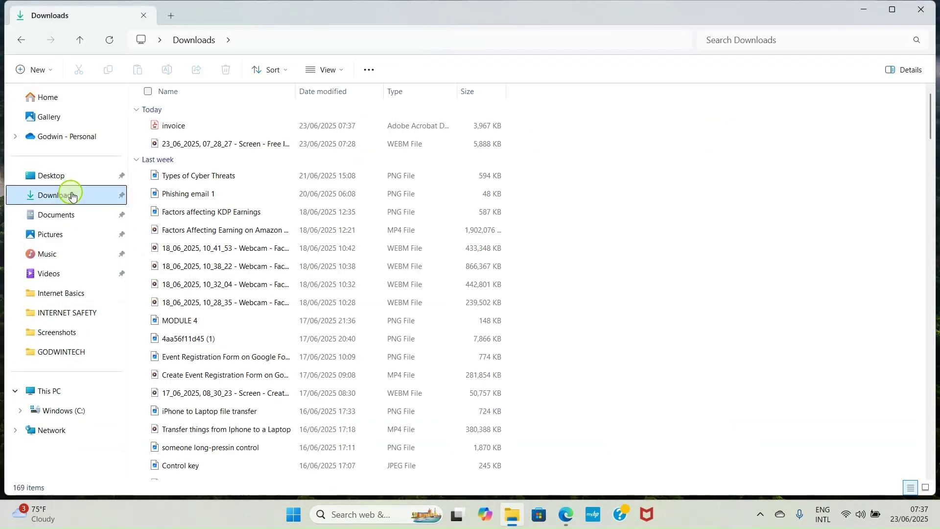
double_click(200, 127)
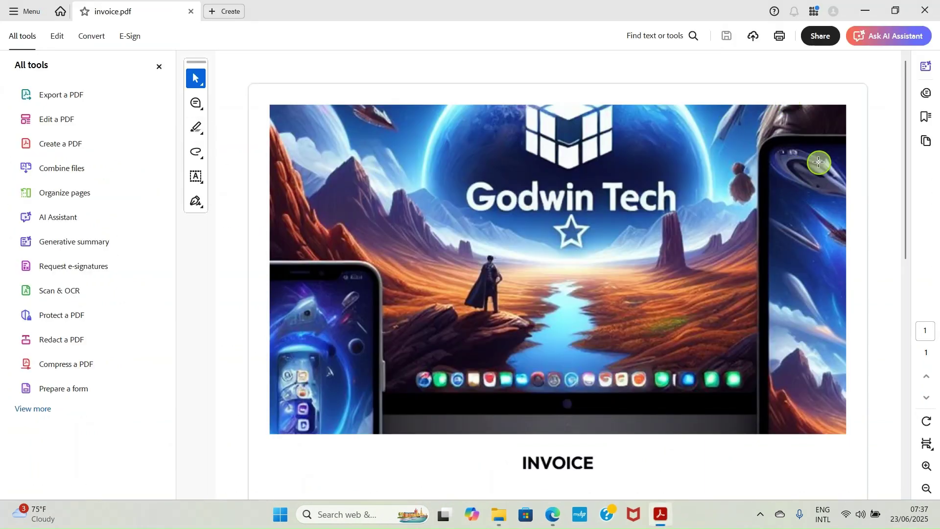
scroll(817, 161, "down", 3)
scroll(818, 162, "down", 5)
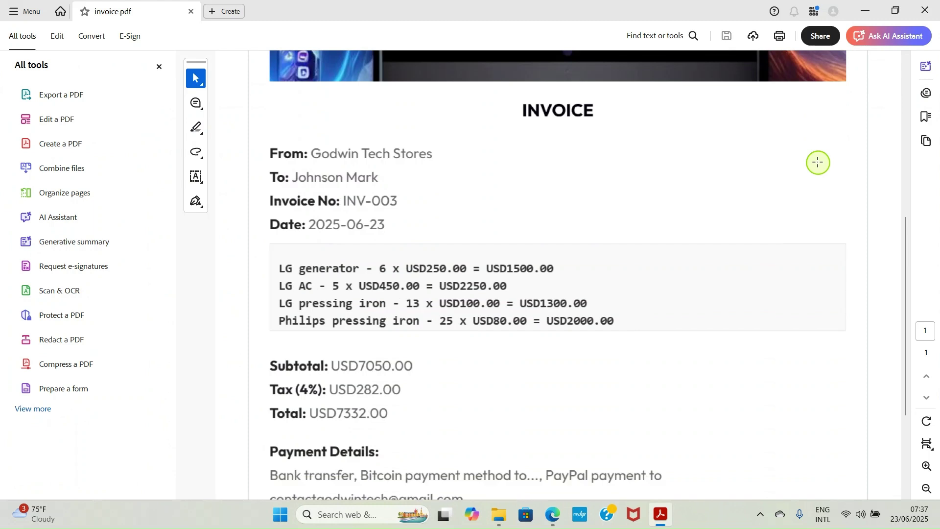
scroll(506, 294, "up", 9)
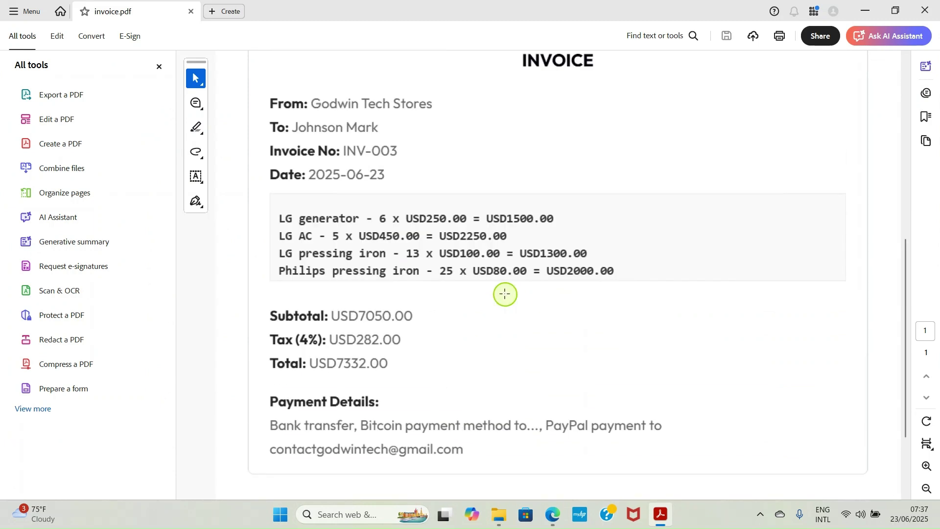